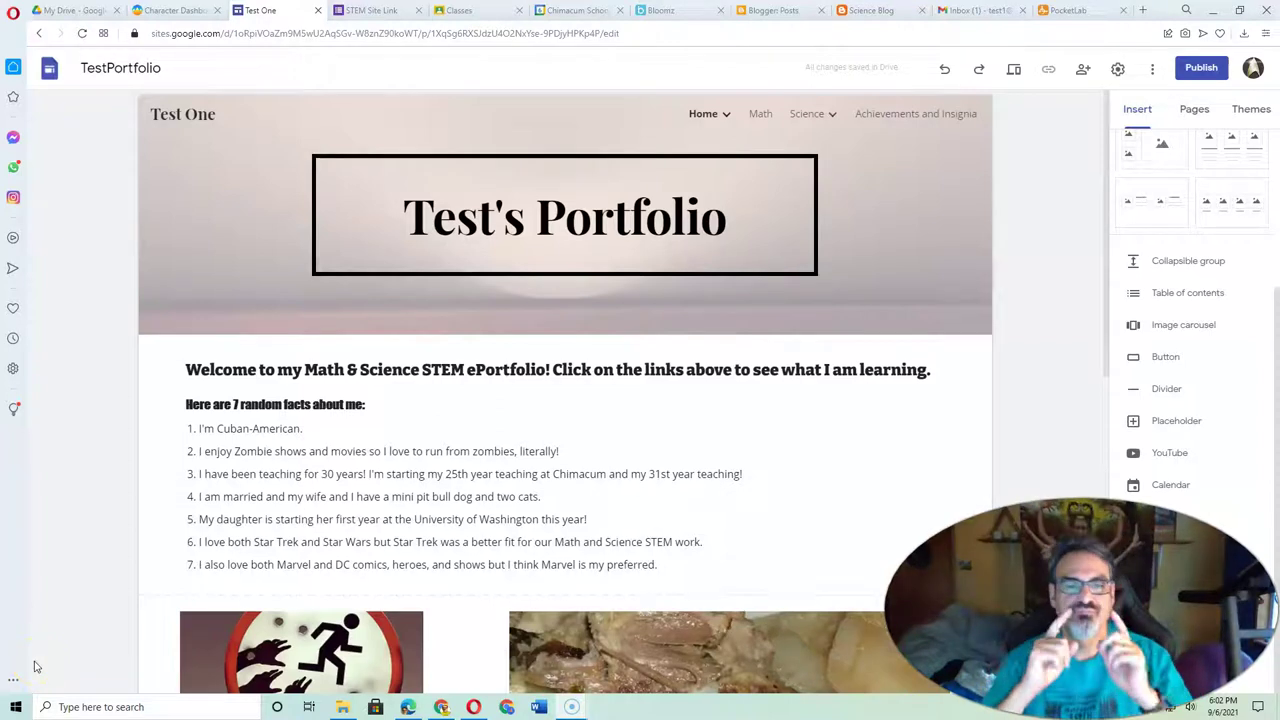
Step: Look through the portfolio's Home page from the header navigation and random facts down to the embedded Superman video
click(286, 514)
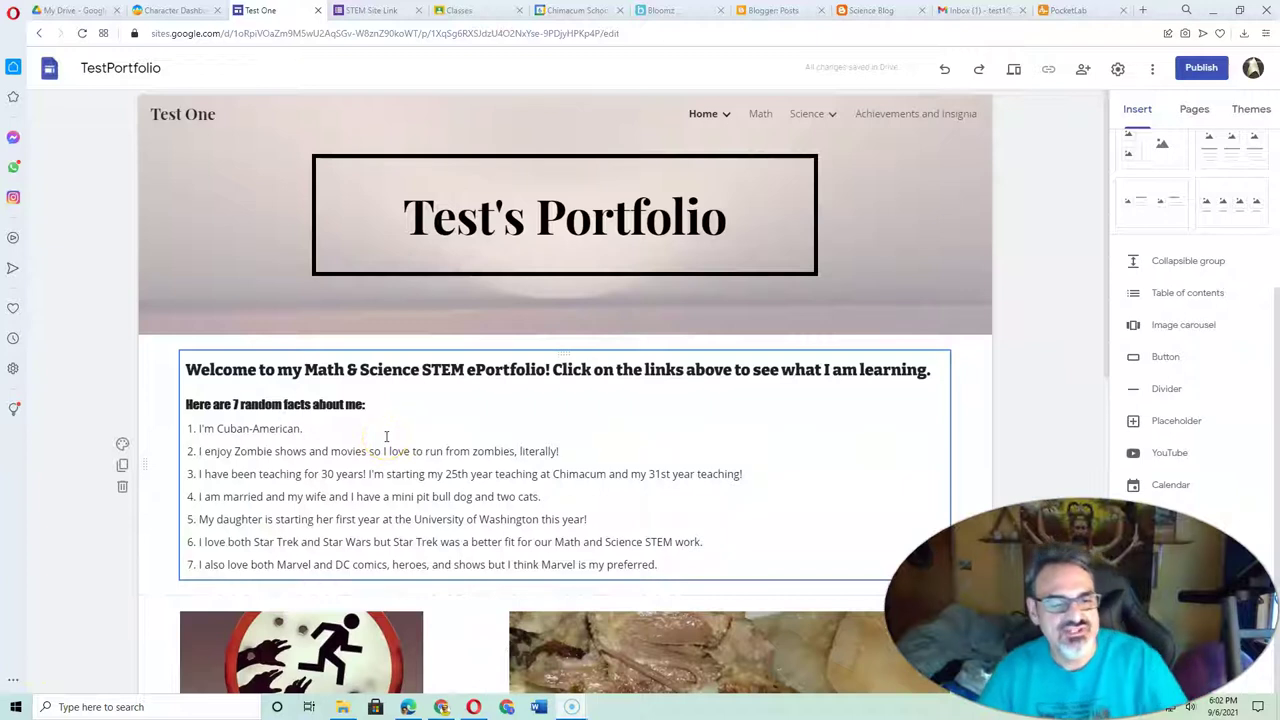
scroll(386, 437, down, 3)
click(585, 410)
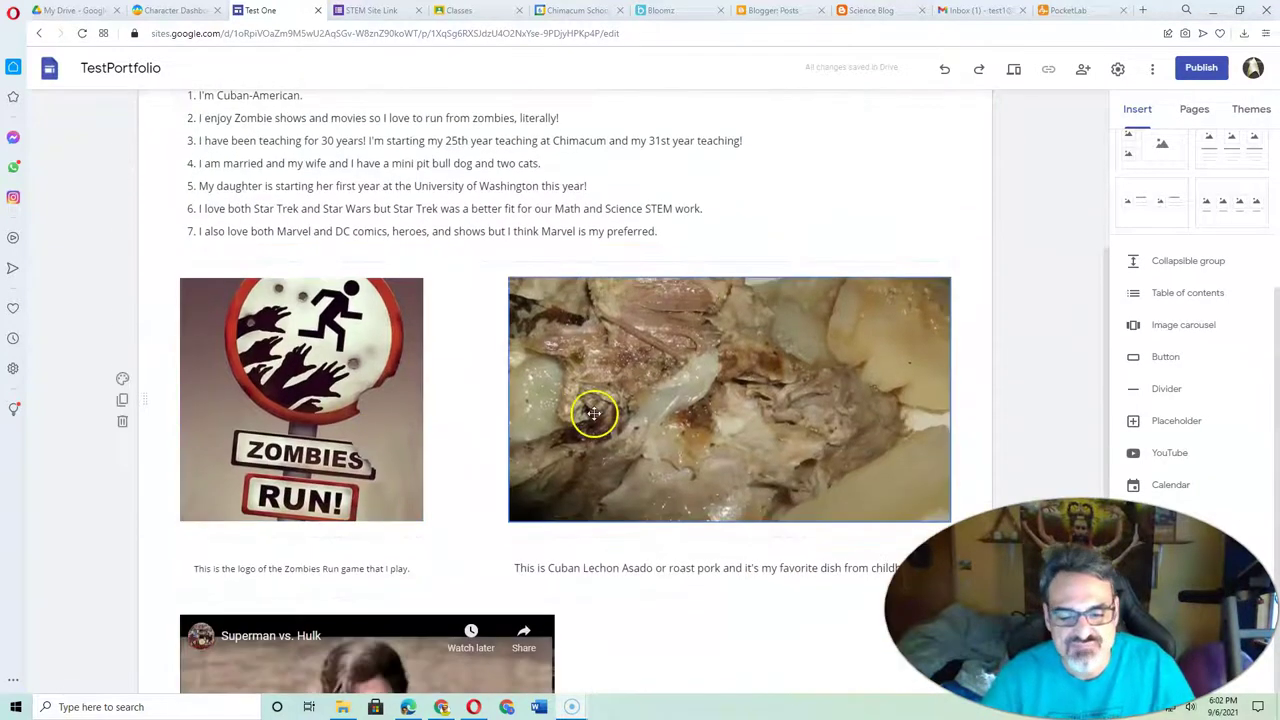
scroll(594, 413, down, 2)
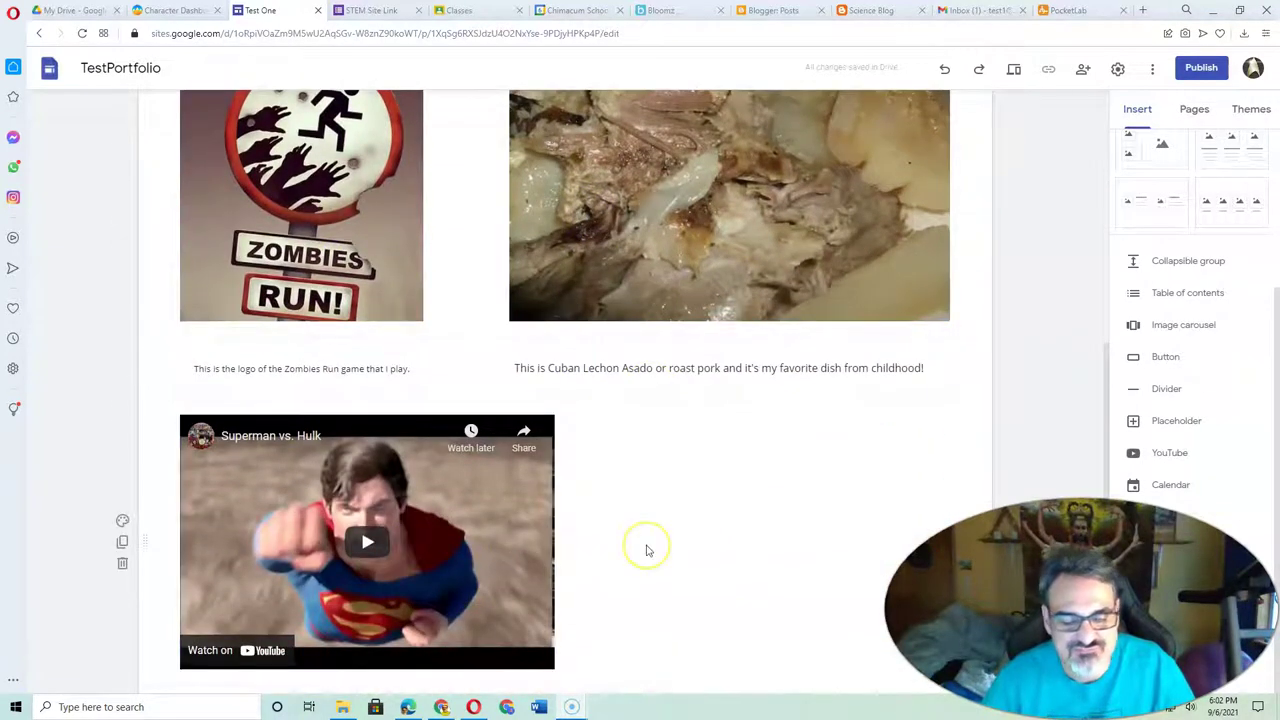
scroll(646, 549, up, 6)
mouse_move(718, 120)
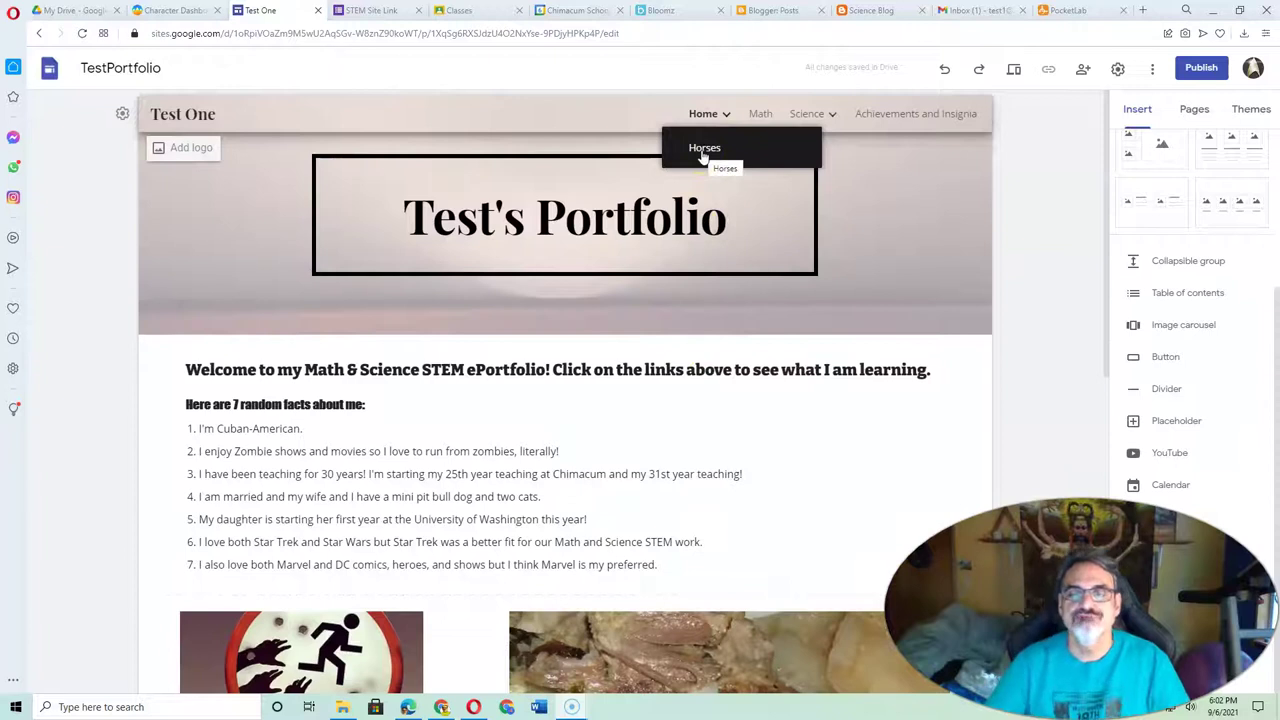
scroll(740, 434, down, 6)
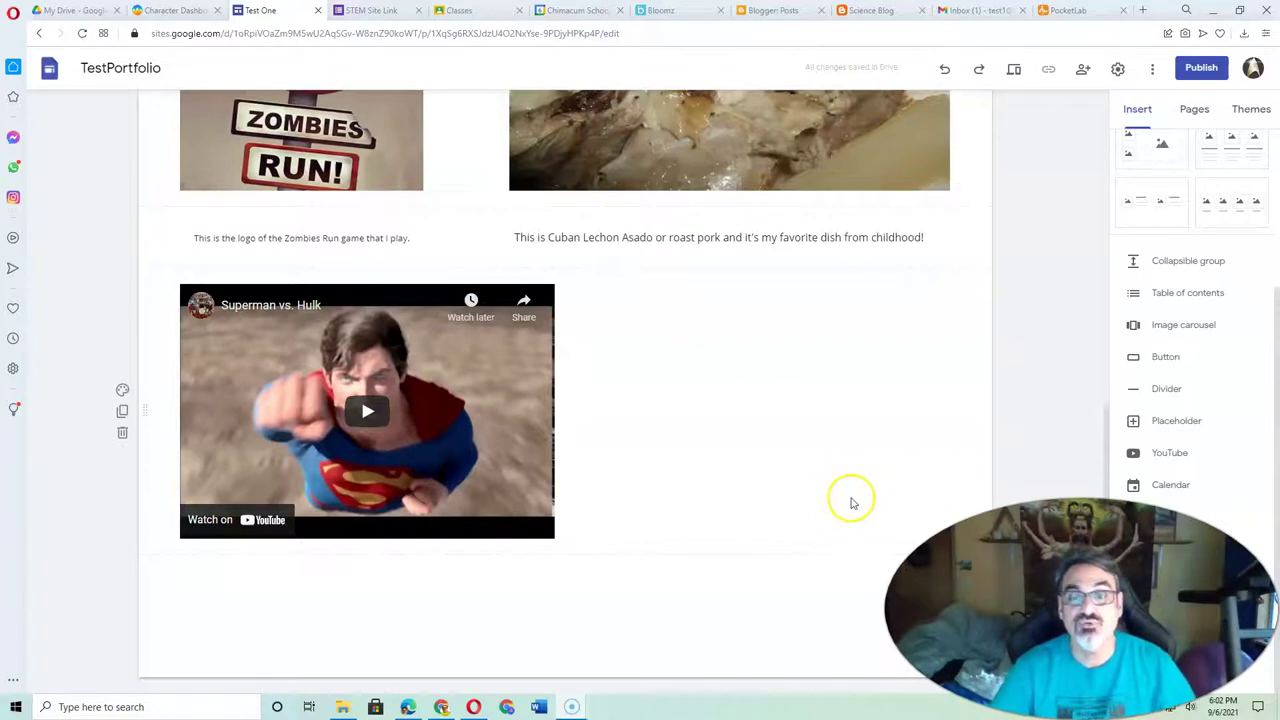
scroll(848, 500, up, 6)
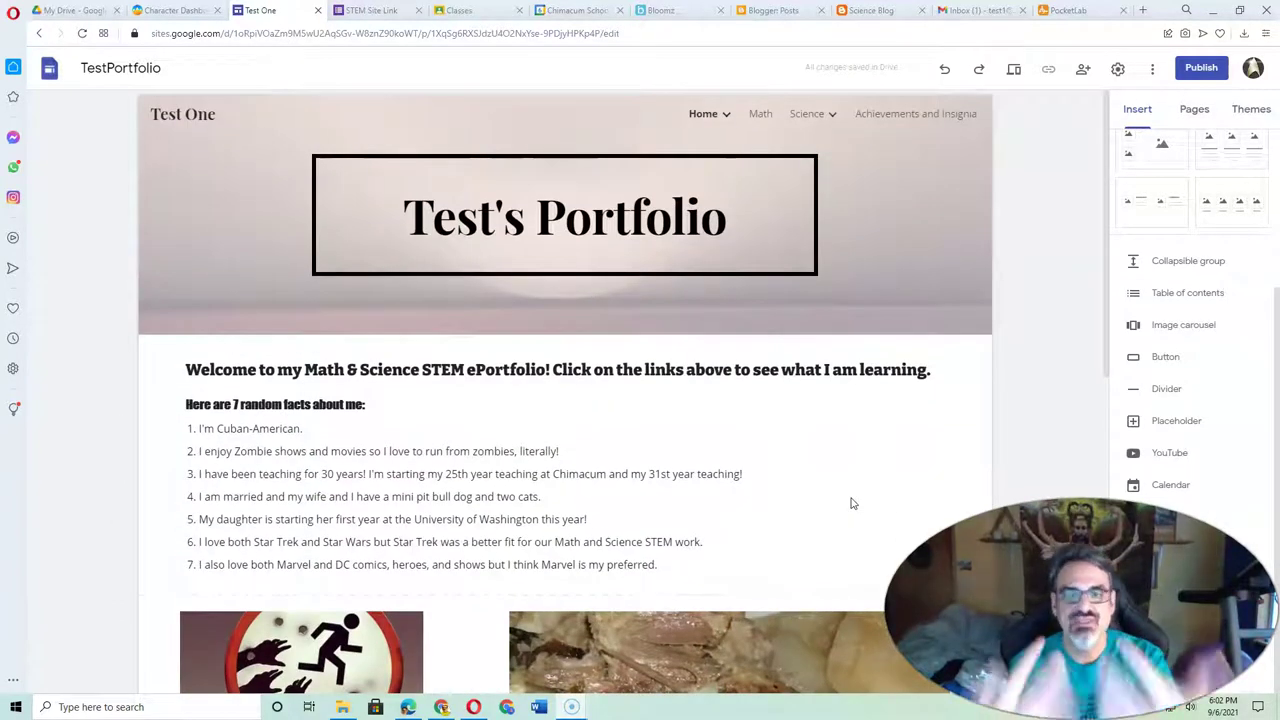
click(851, 502)
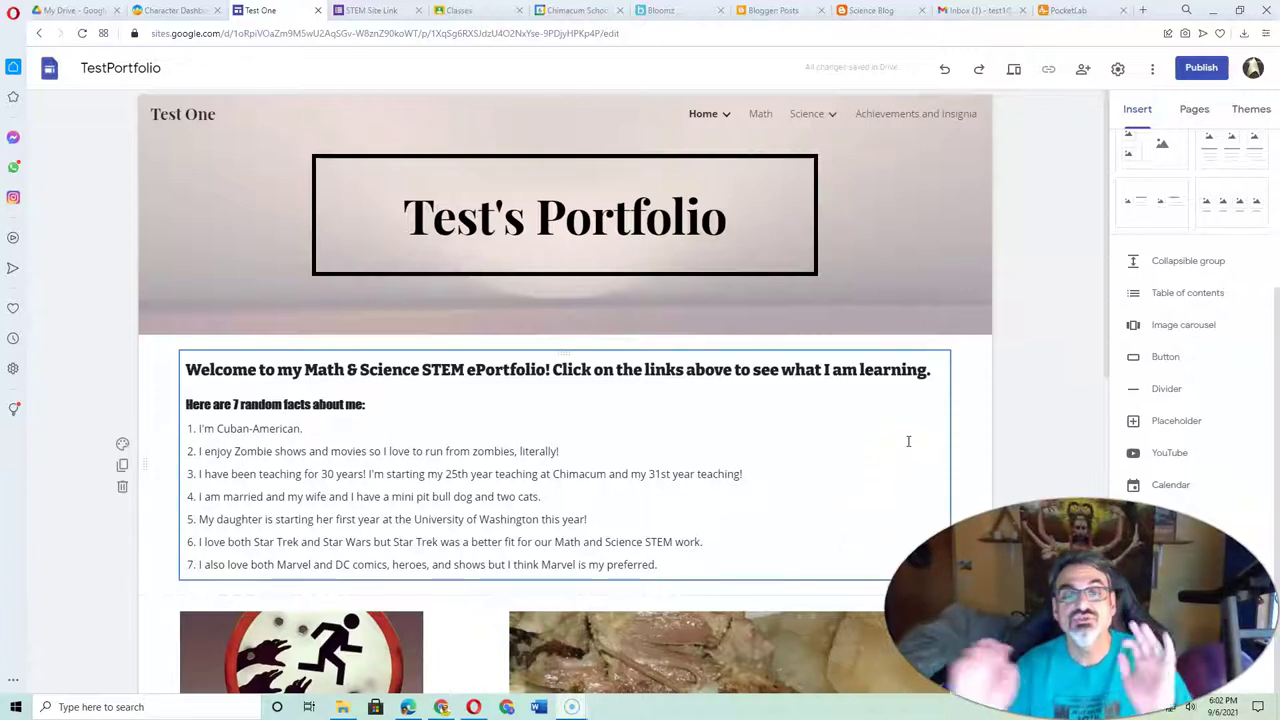
click(1055, 276)
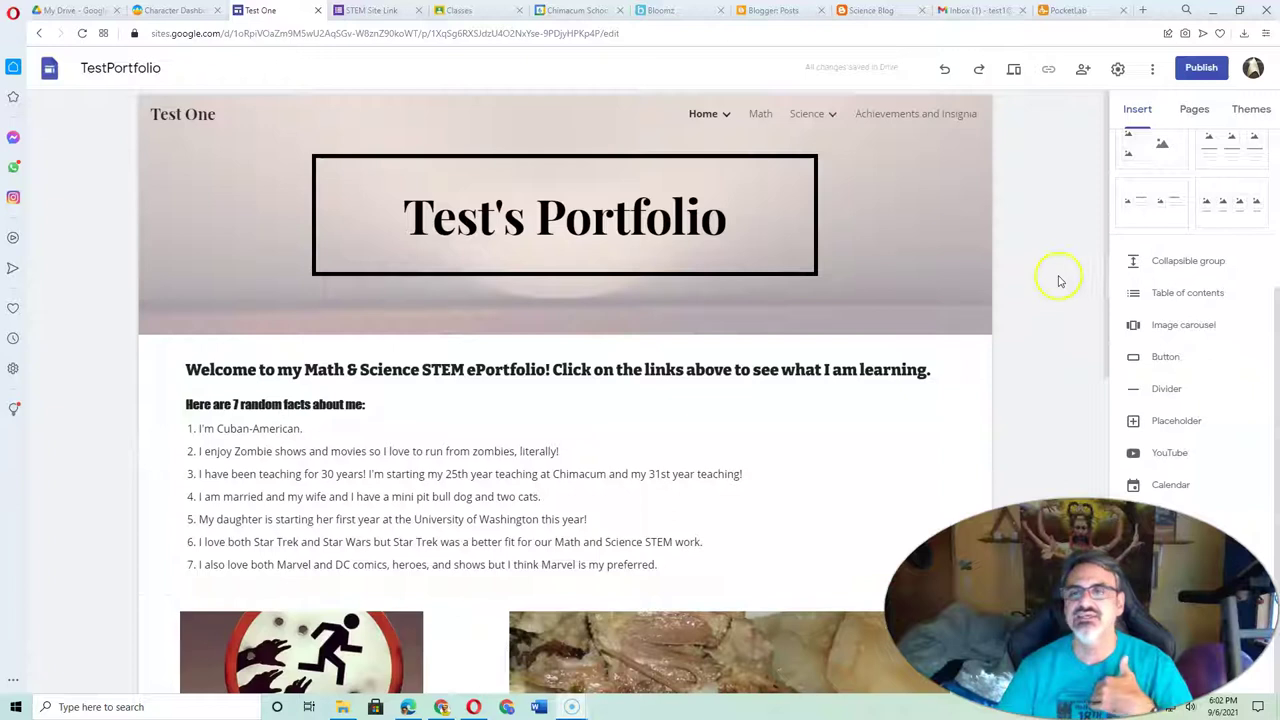
Step: Publish the site with the web address test-one and open the published site
click(1203, 66)
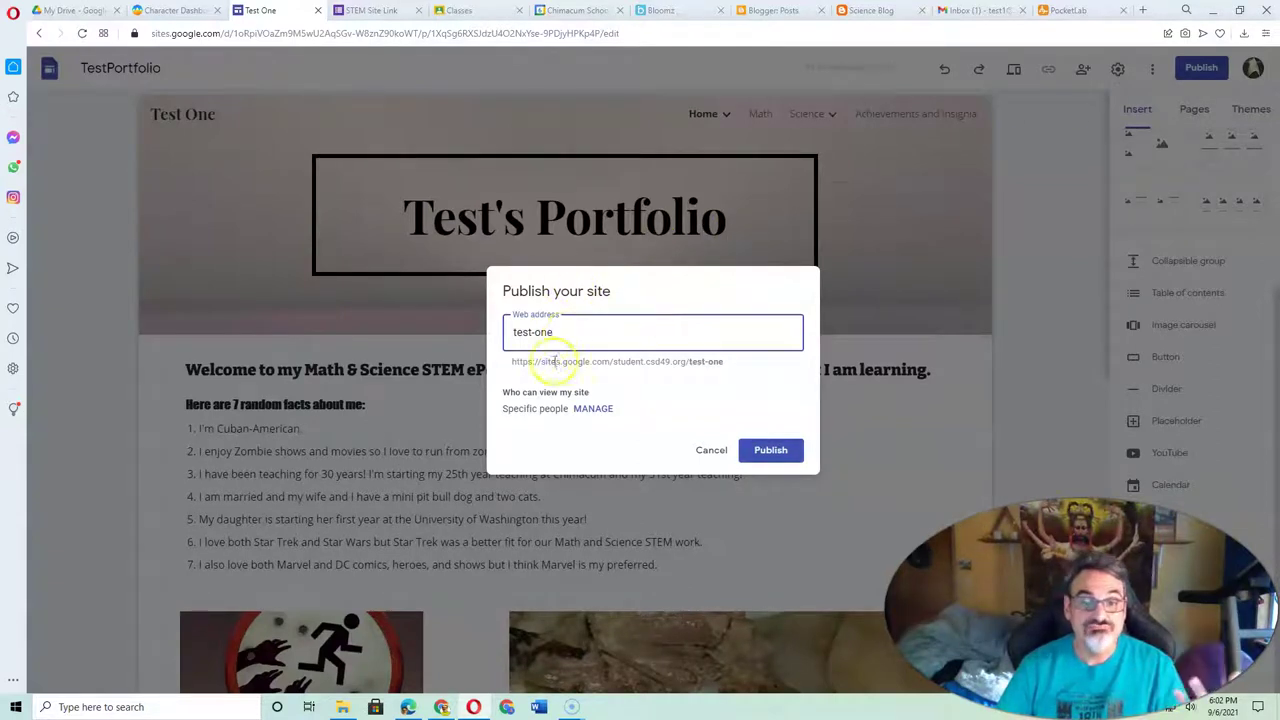
click(759, 450)
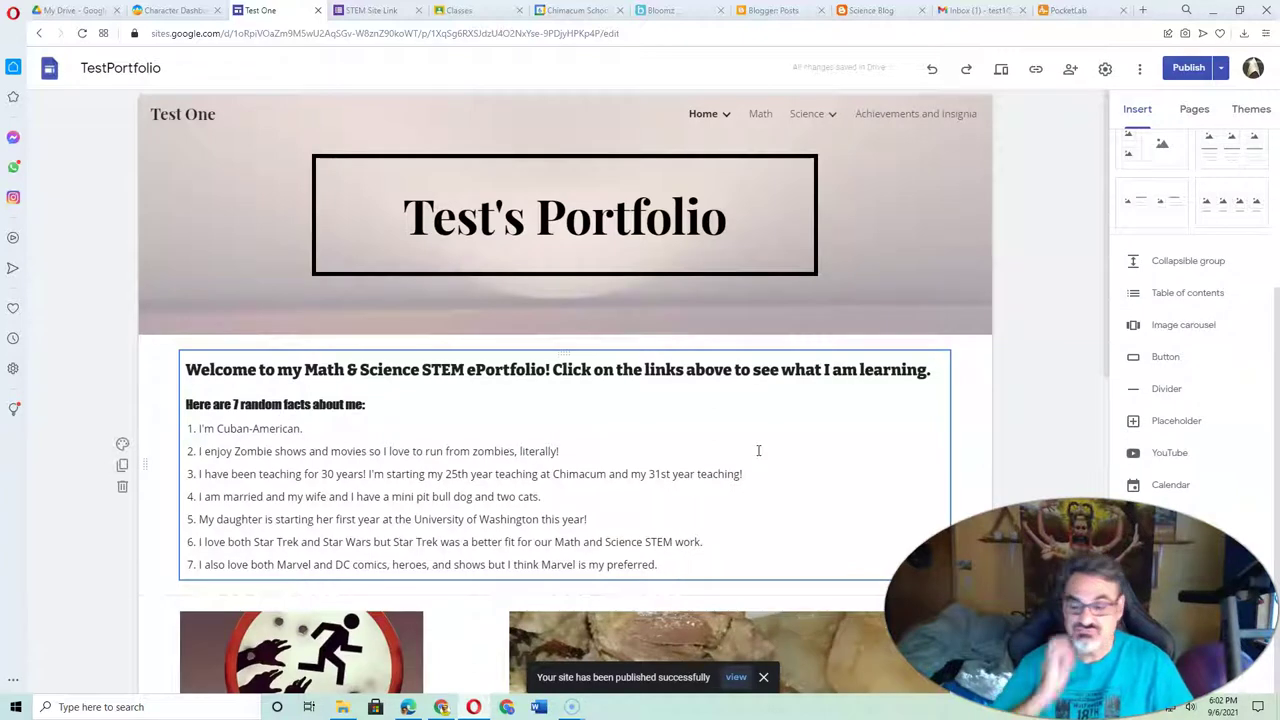
click(1220, 70)
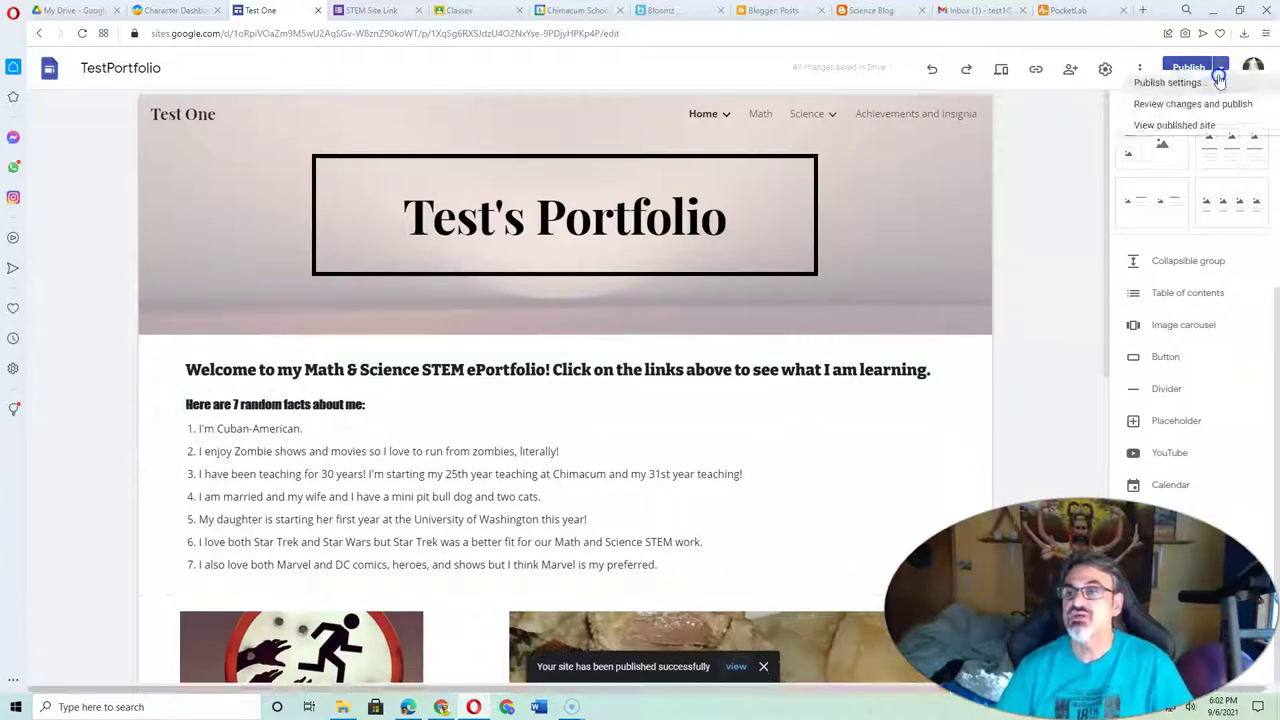
click(1129, 138)
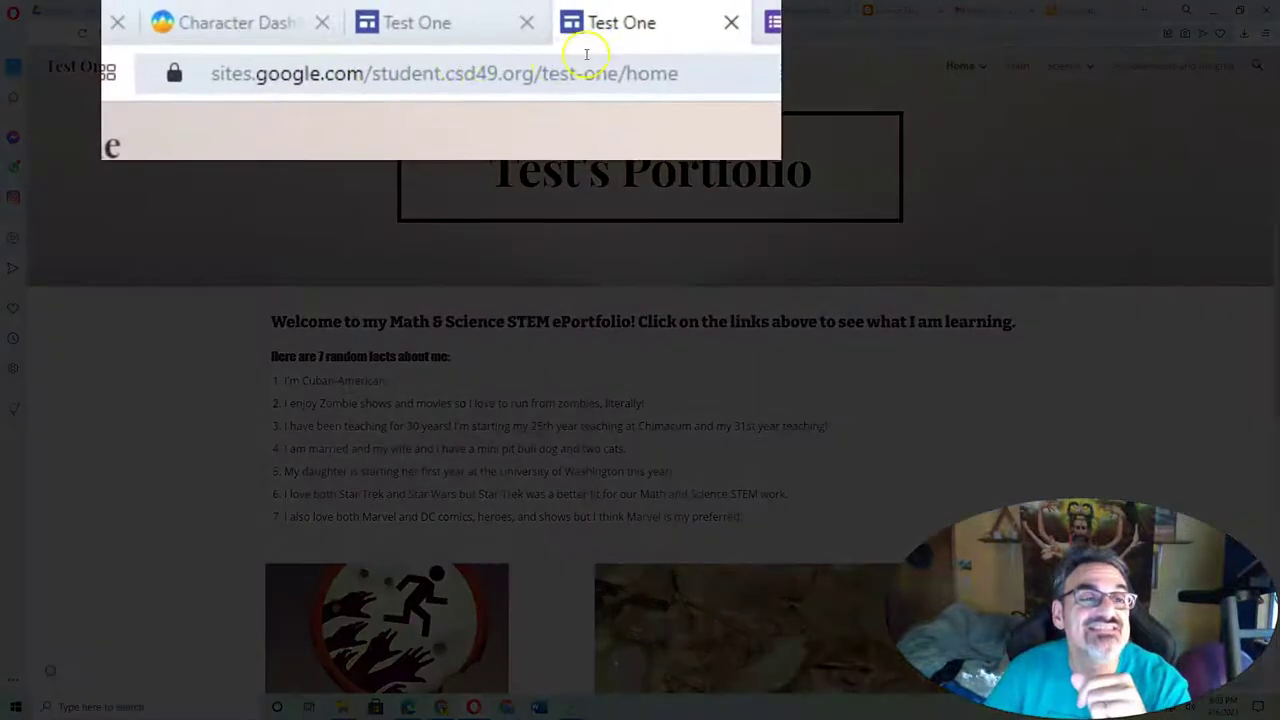
Step: Compare the web address of the published site with the address of the site's editor, and close the published site
click(700, 76)
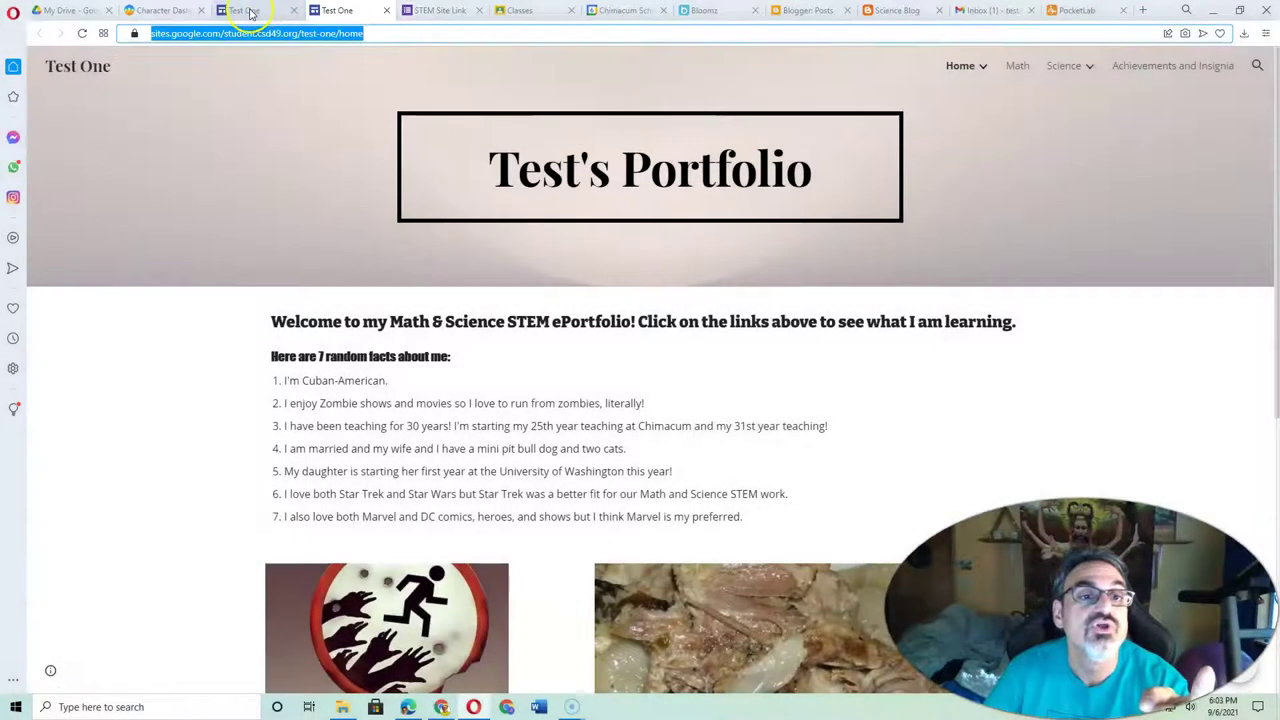
click(245, 10)
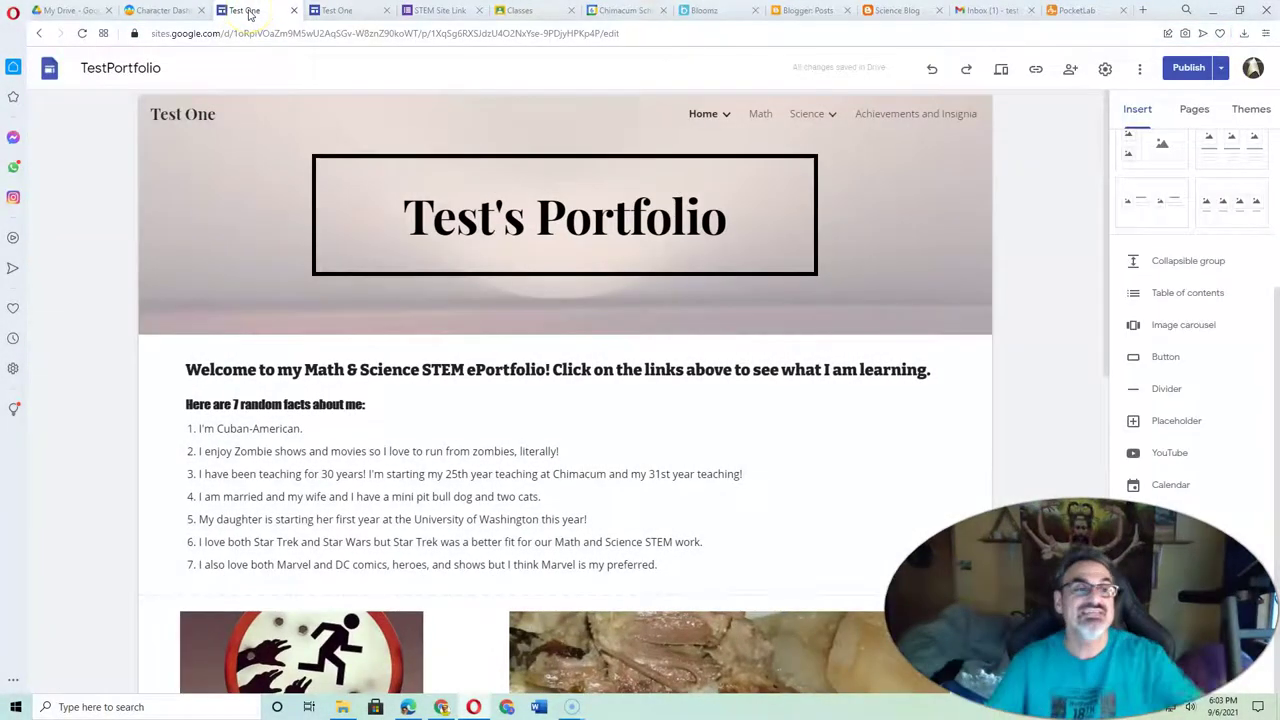
click(308, 34)
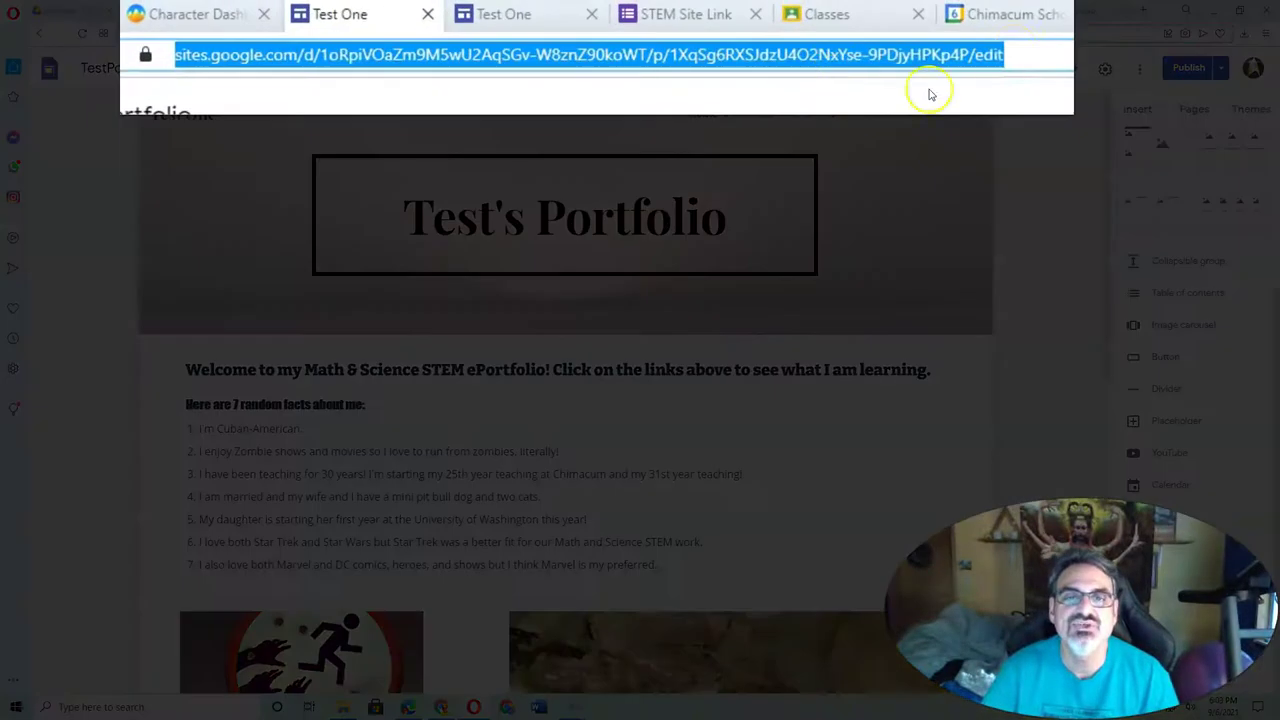
click(1018, 58)
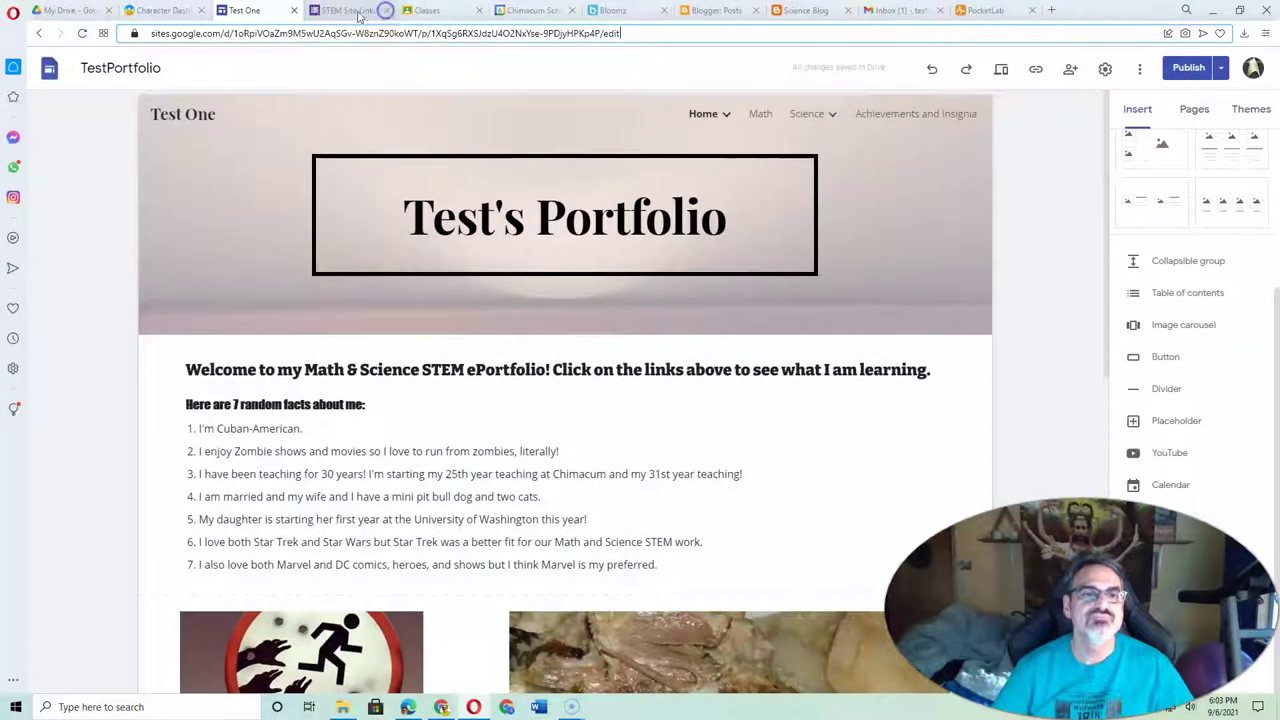
Step: Retype the last characters of "preferred." in the seventh random fact on the Home page
scroll(580, 508, down, 2)
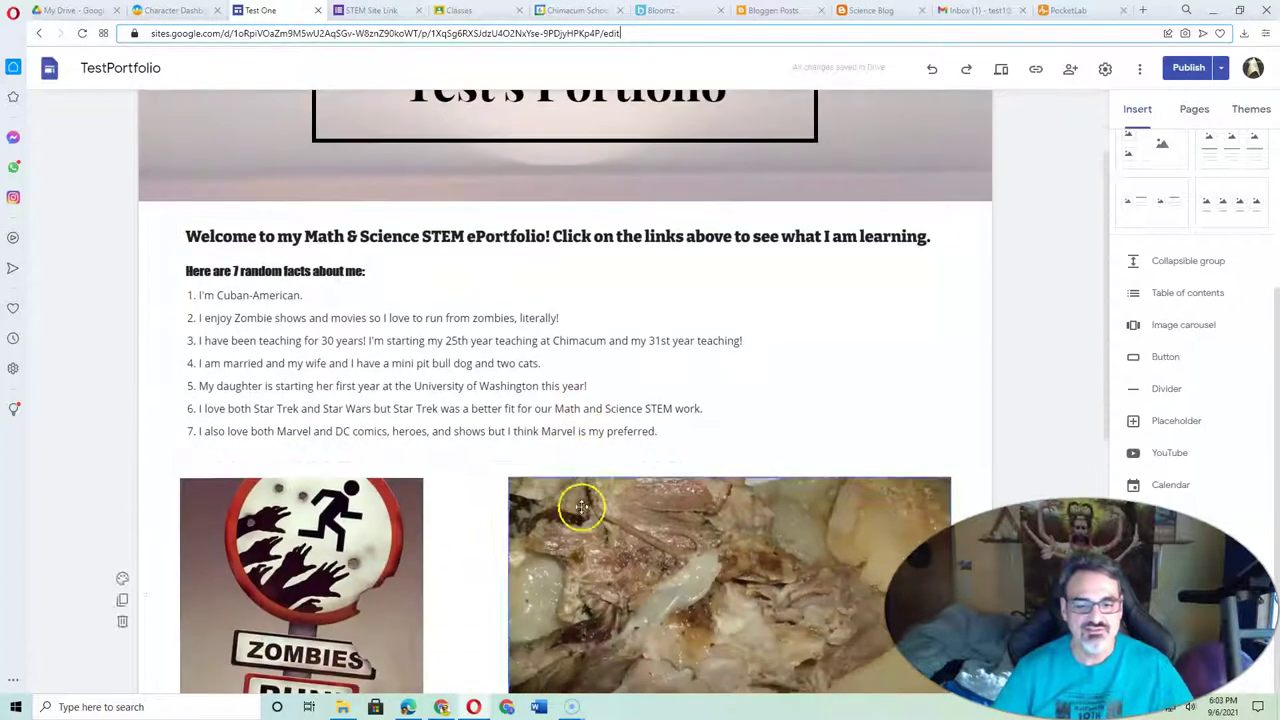
click(667, 431)
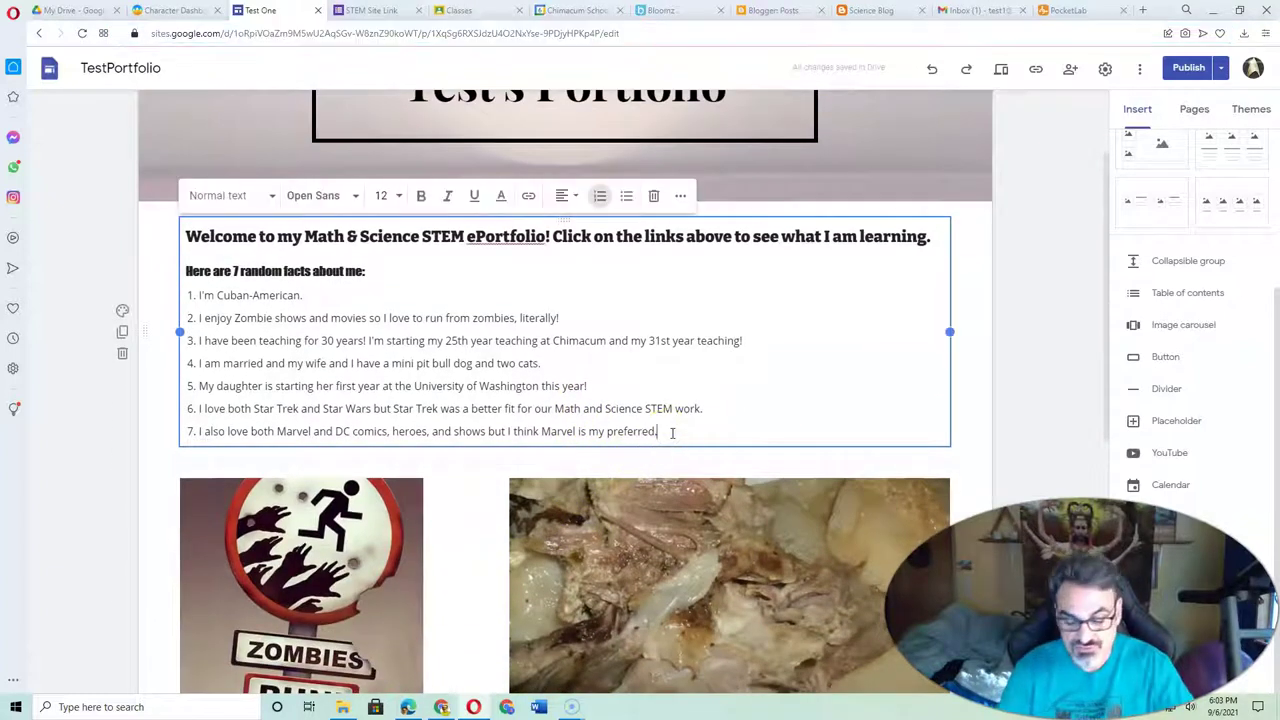
key(BackSpace)
key(BackSpace)
key(BackSpace)
text(r)
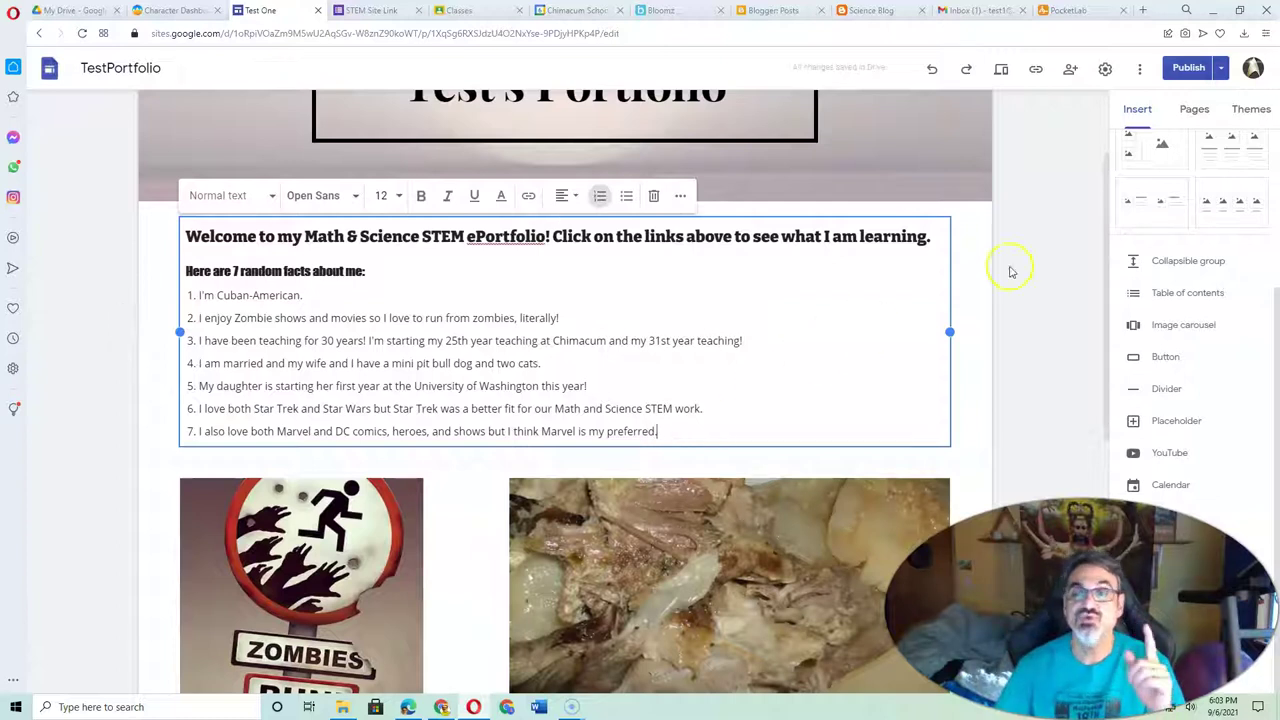
Step: Try to publish the text edit, dismissing the "Publish with confidence" introduction, and return to the editor
click(1178, 68)
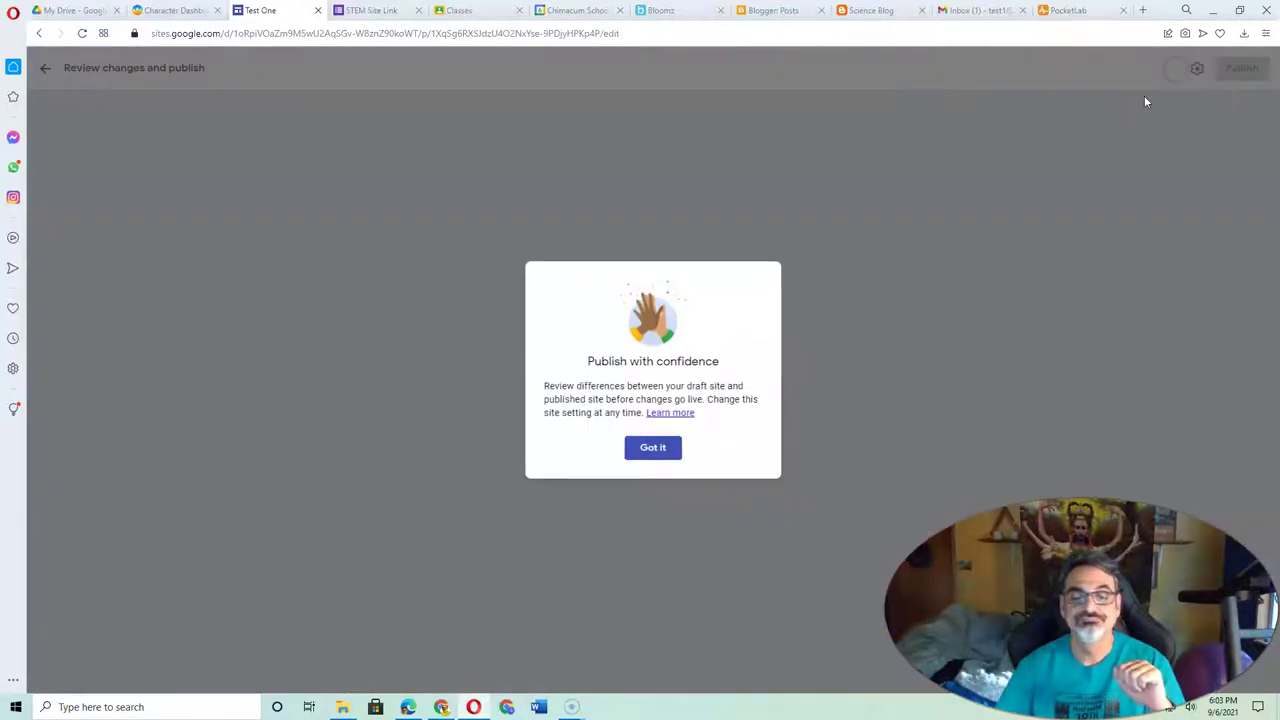
click(654, 450)
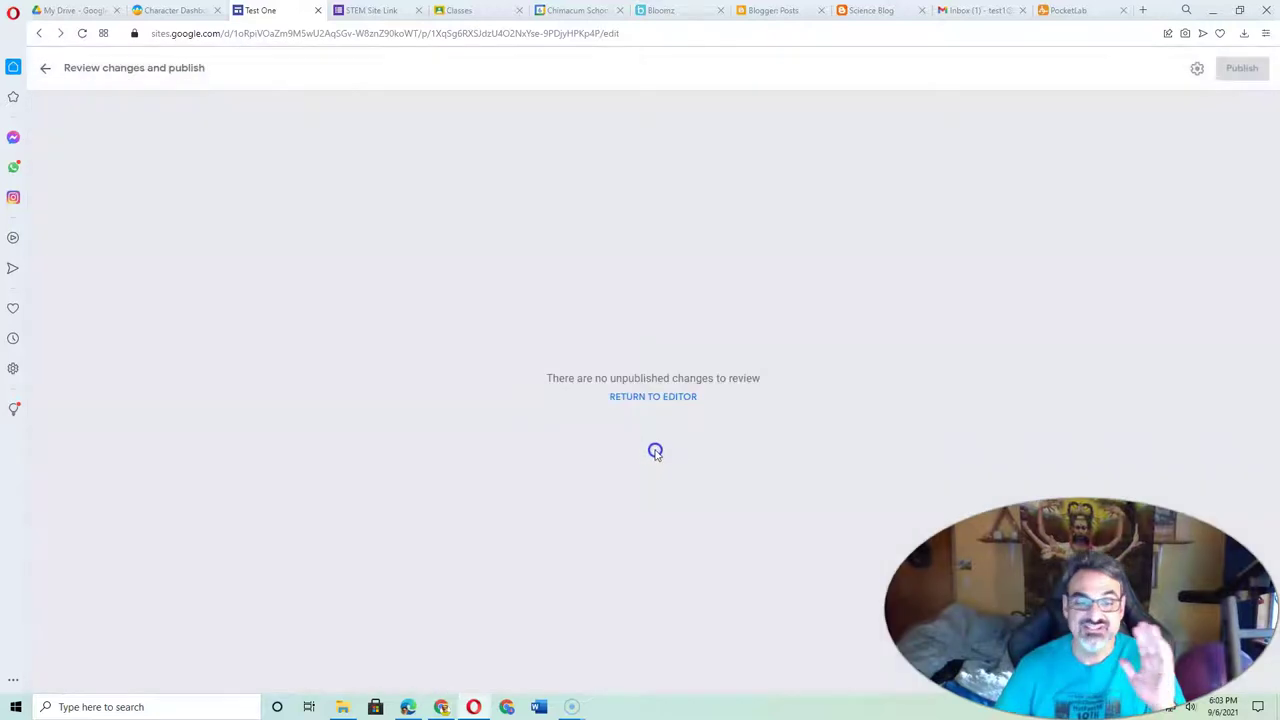
click(681, 403)
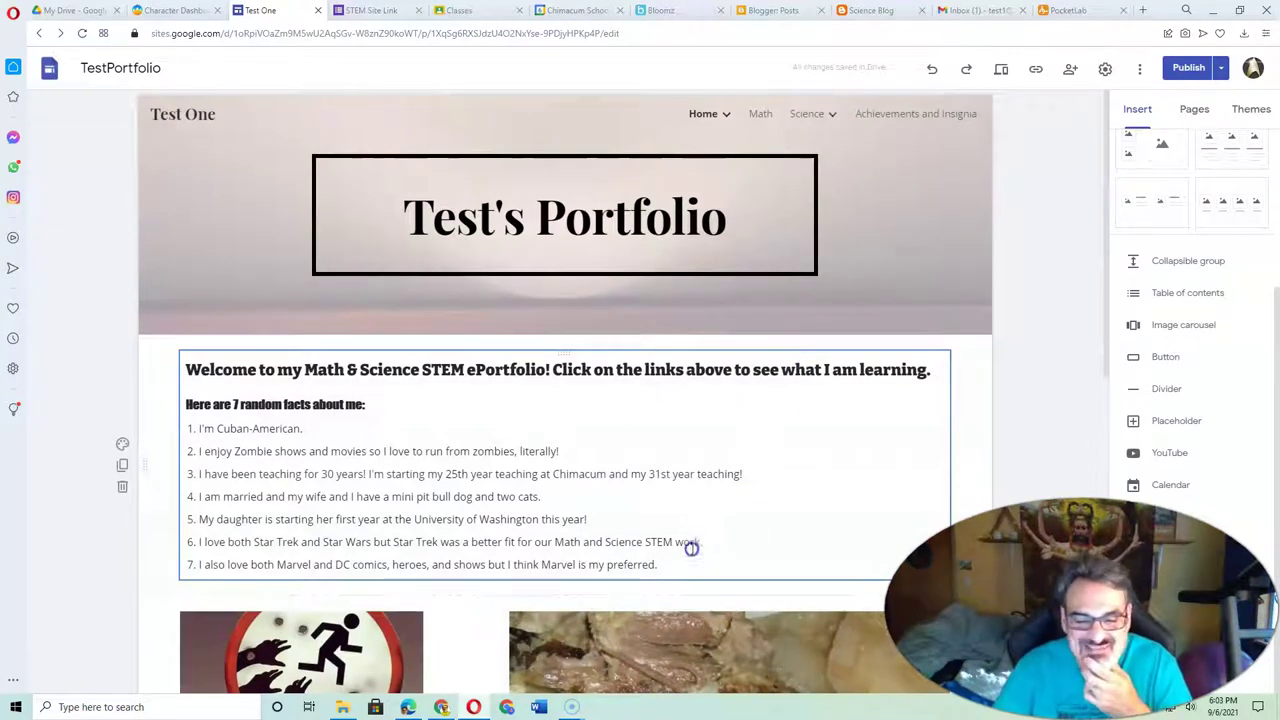
Step: Add a text box below the Superman vs. Hulk video with the text "Love this video!"
scroll(645, 545, down, 6)
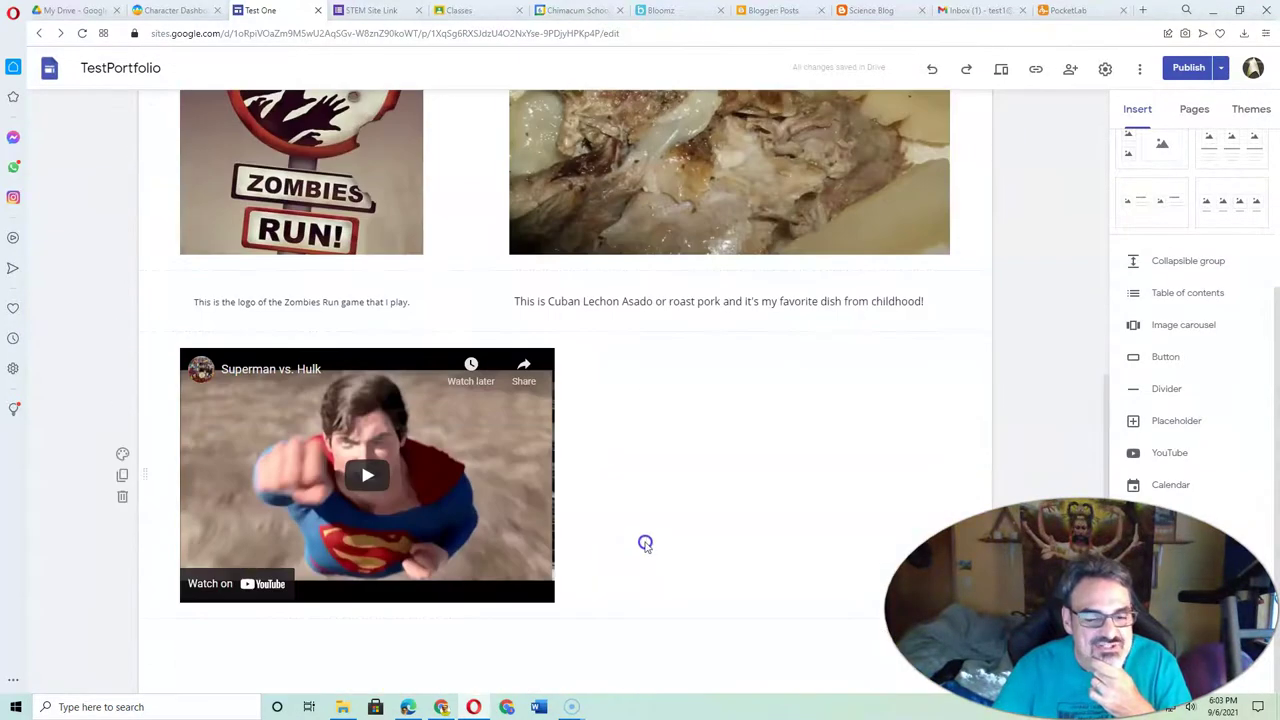
click(604, 583)
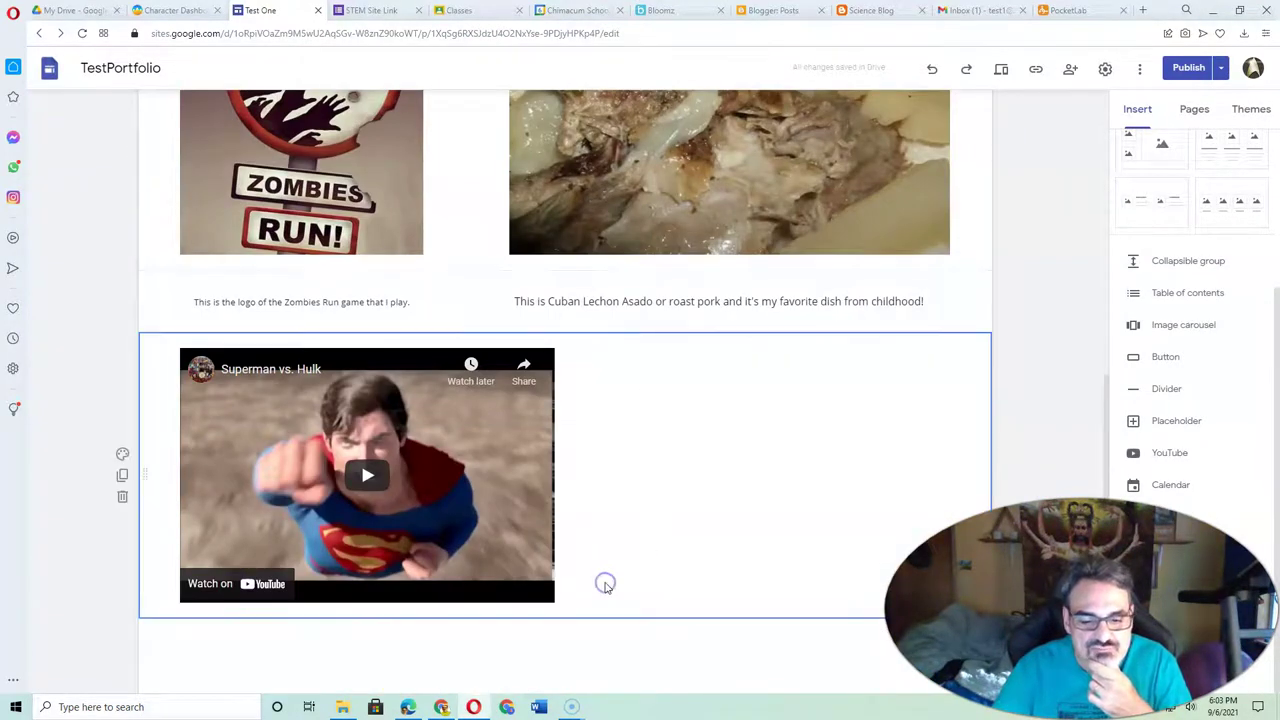
double_click(544, 657)
click(544, 652)
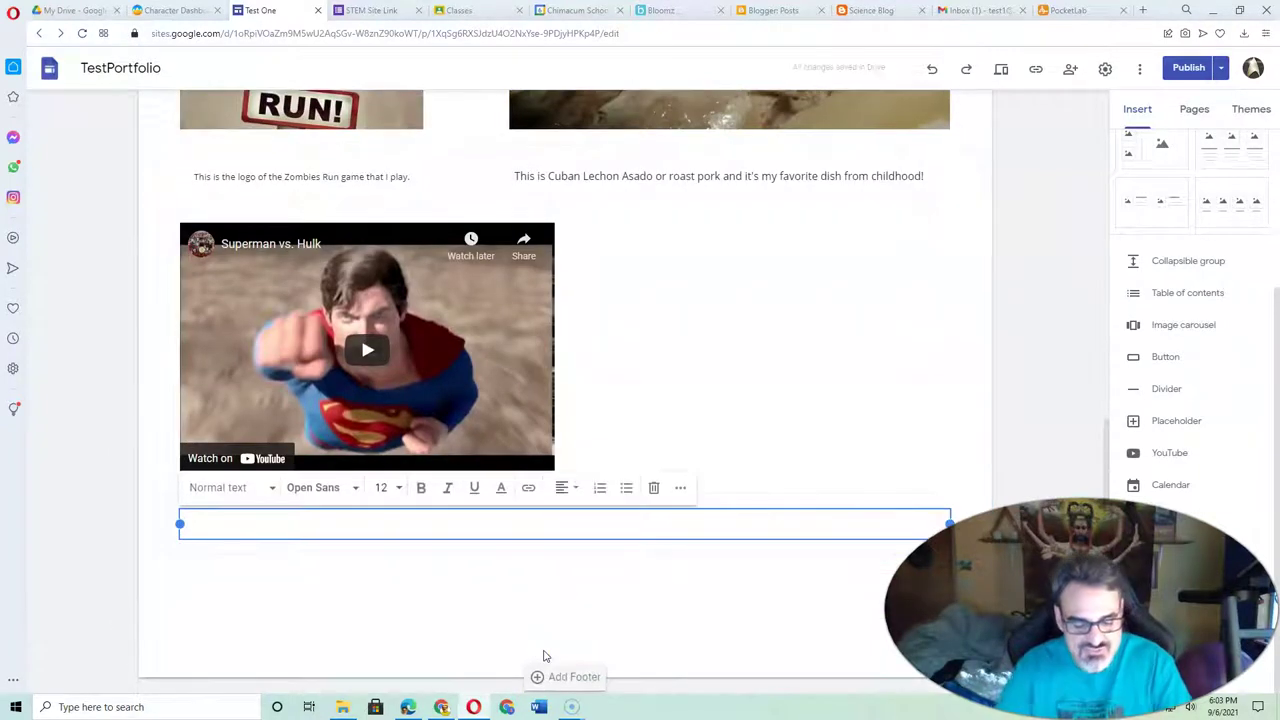
text(Love this )
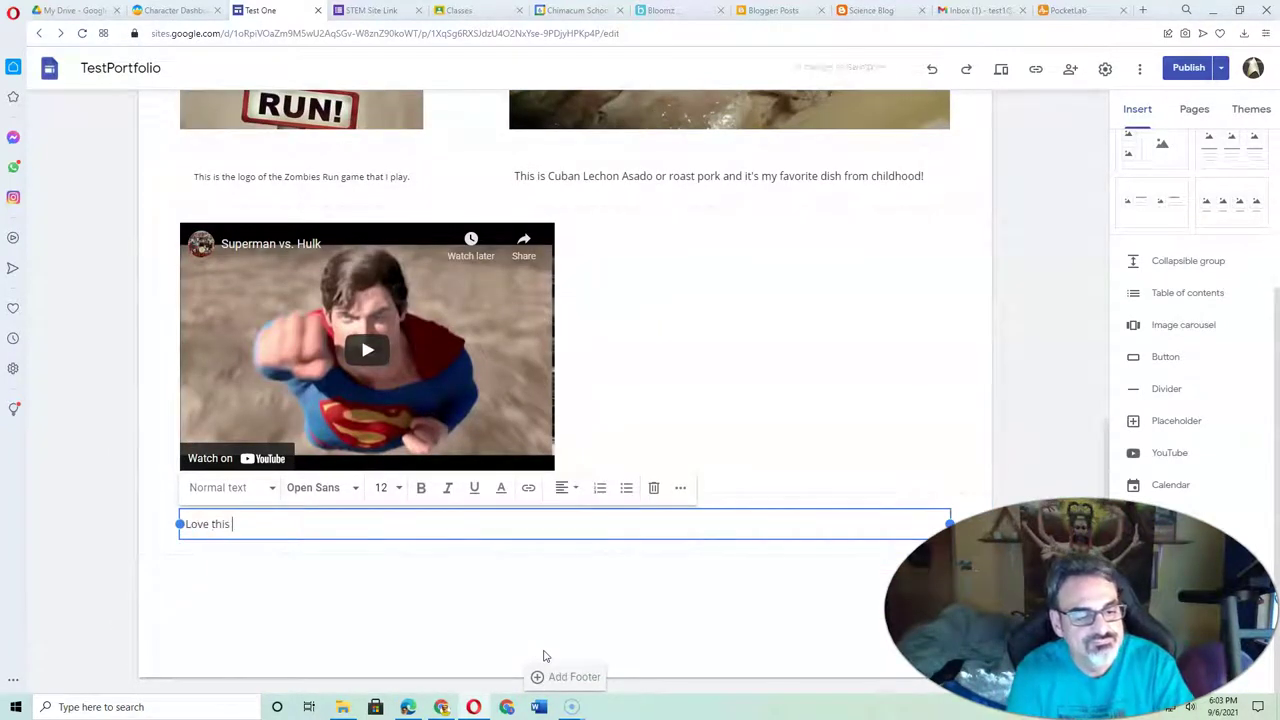
text(m)
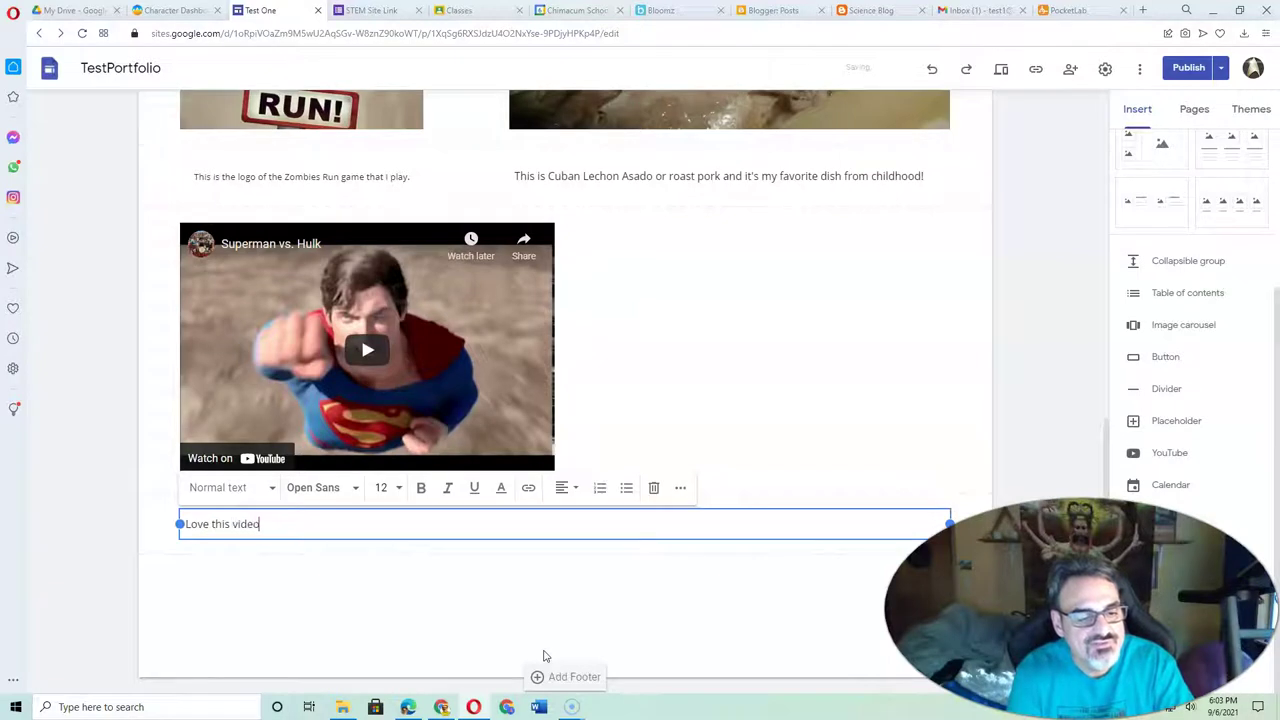
text(ideo)
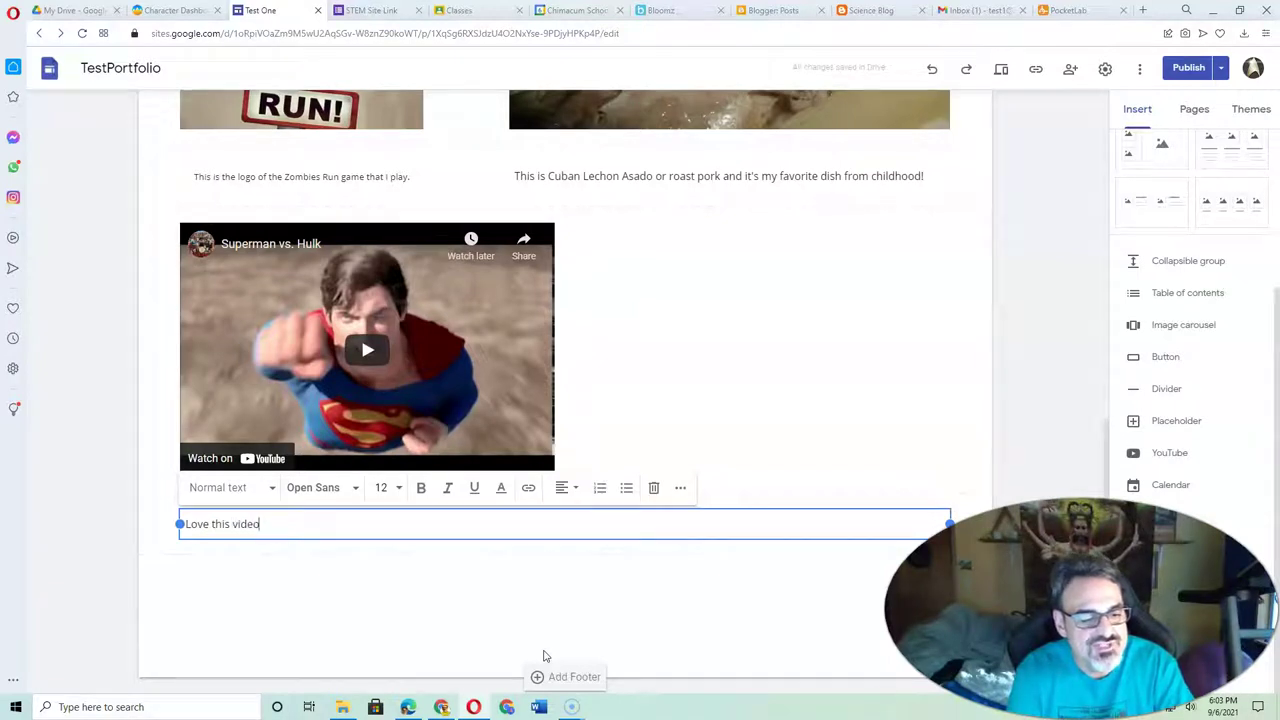
text(!)
click(524, 601)
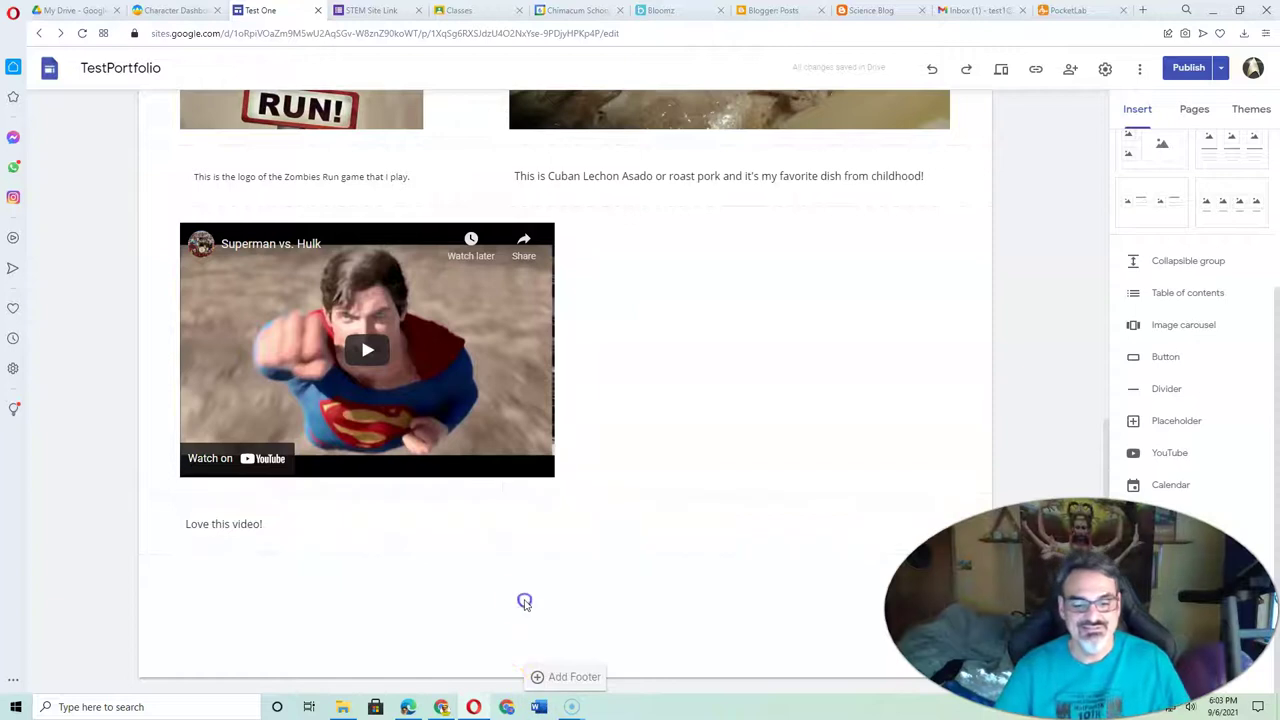
Step: Compare the draft Home page with the currently published version down to the new caption and publish the update
click(1188, 67)
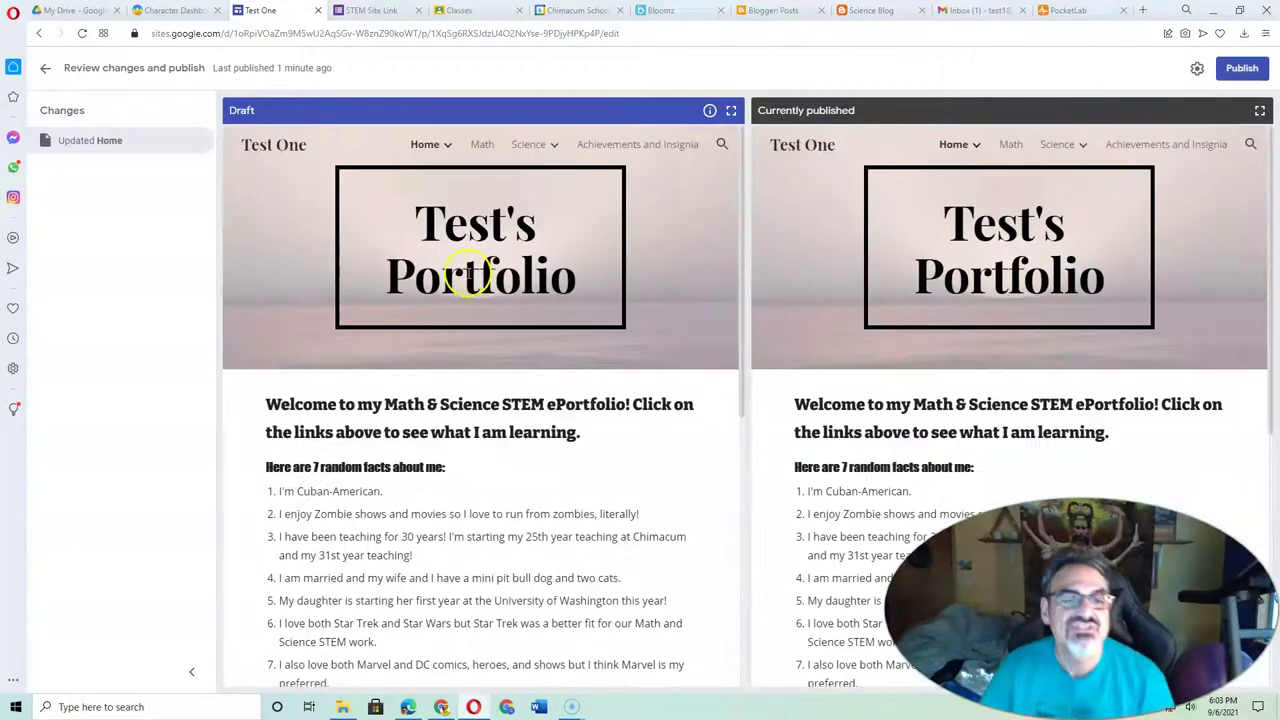
scroll(490, 453, down, 5)
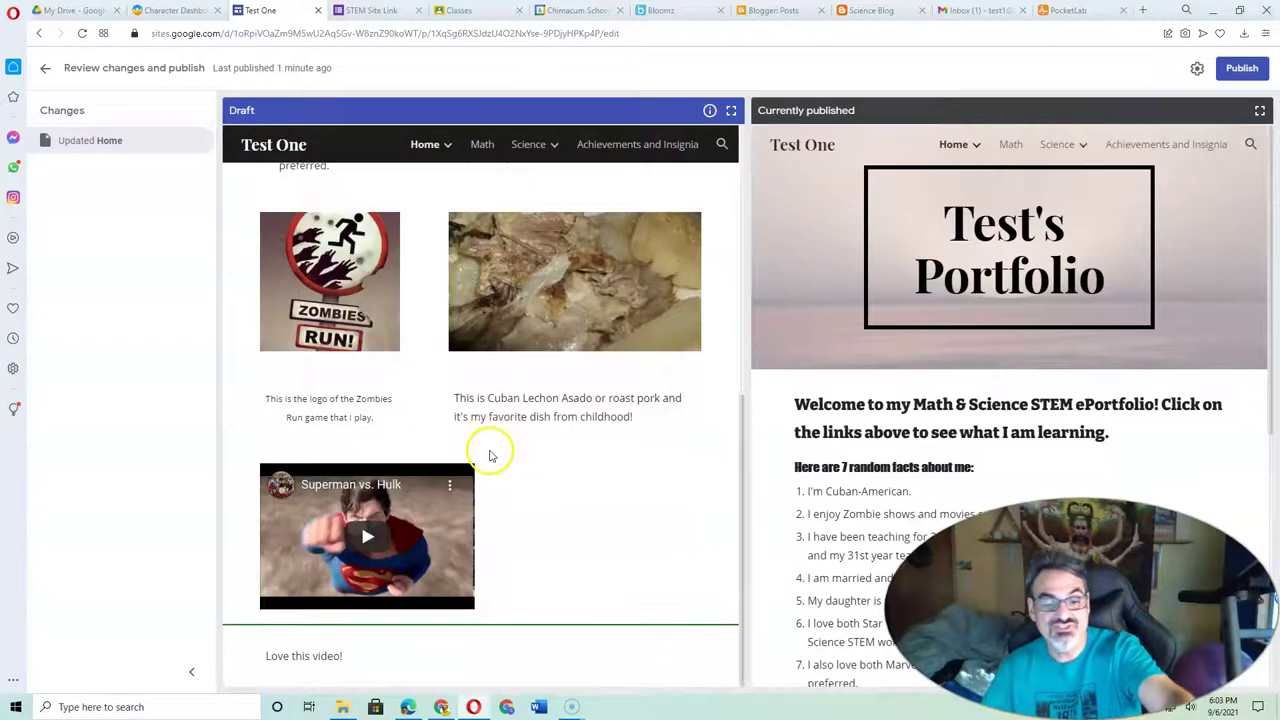
scroll(957, 437, down, 5)
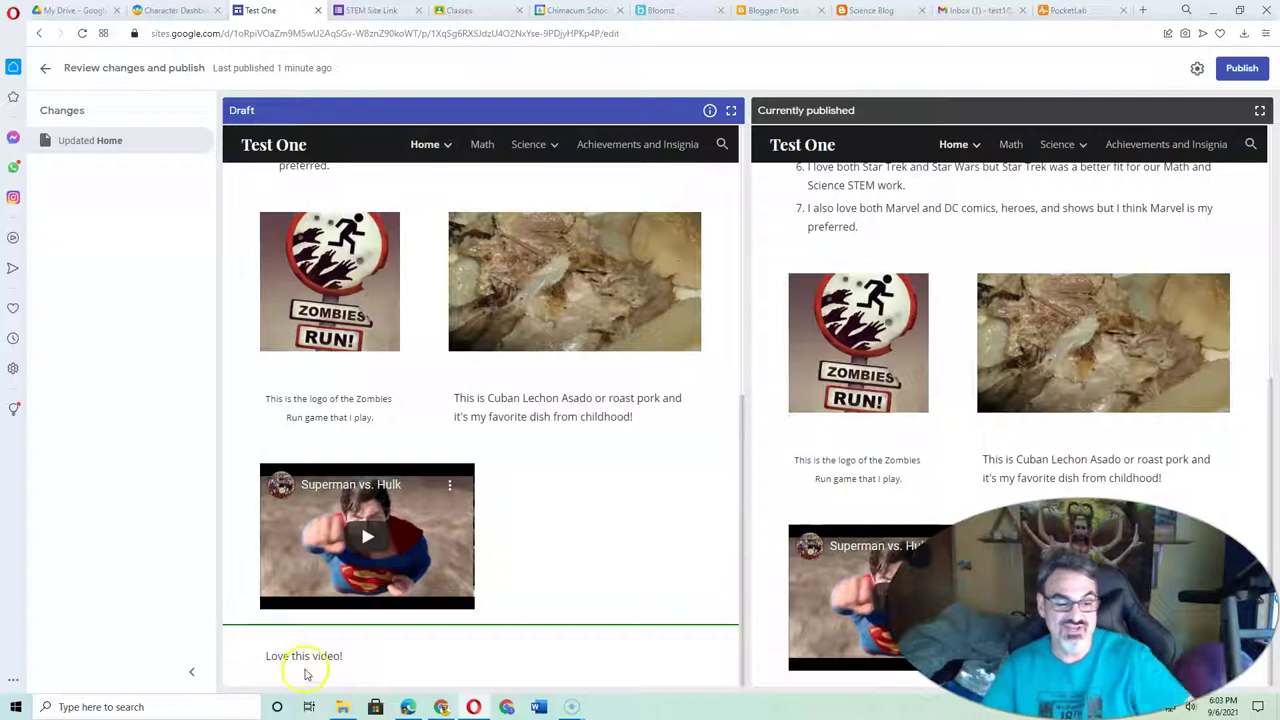
click(1238, 72)
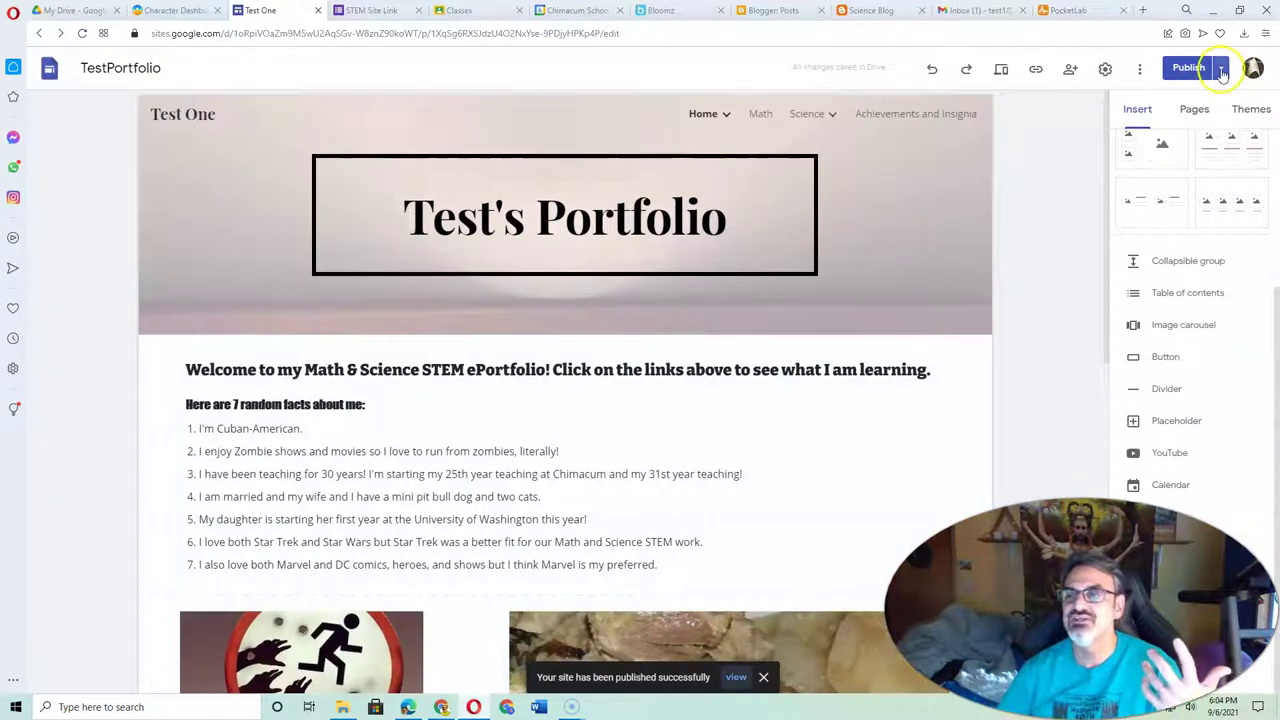
Step: Open the updated published site and copy its web address
click(1221, 67)
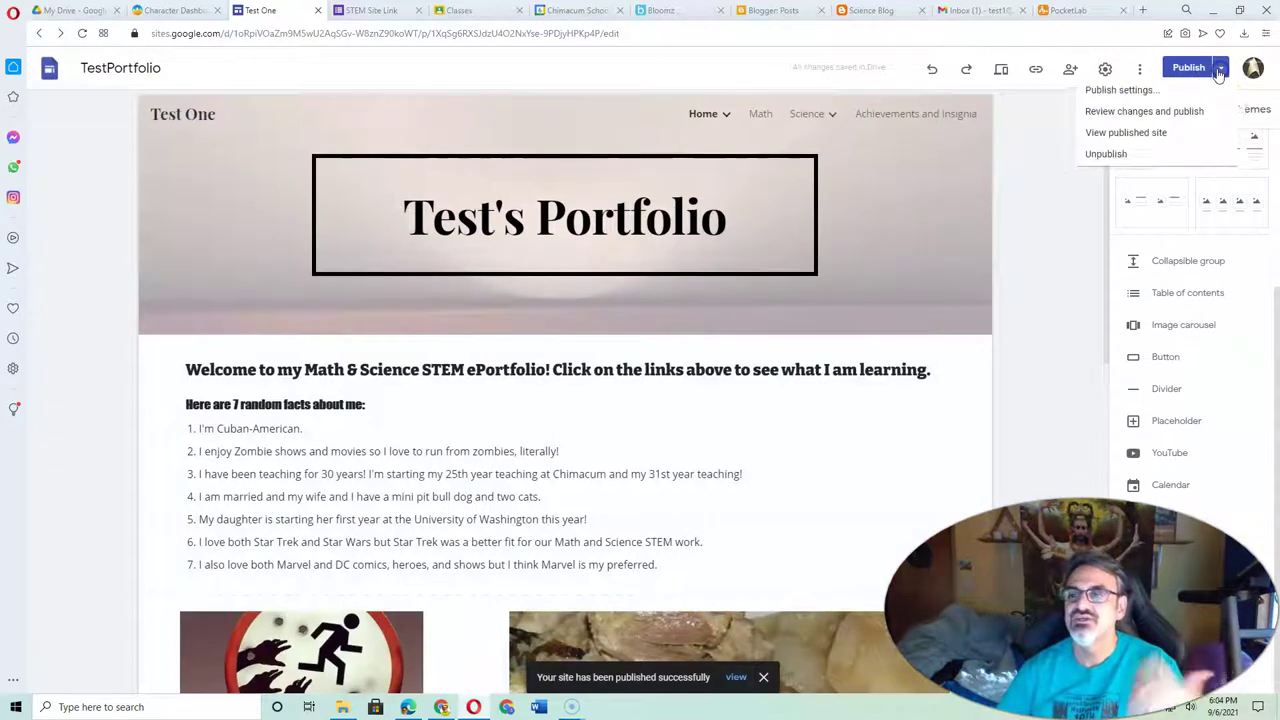
click(1078, 137)
click(249, 34)
key(ctrl+c)
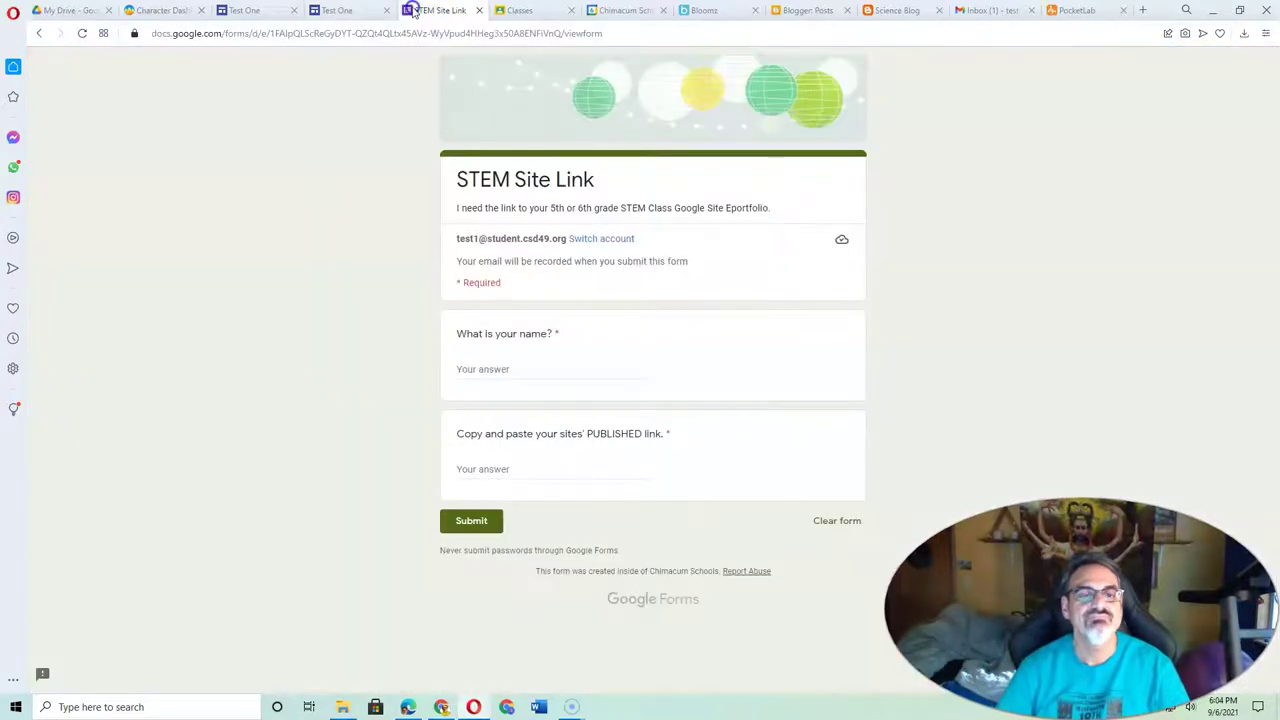
Step: In the STEM Site Link Google Form, fill in the student's name and paste the copied published site address as the link answer
click(440, 10)
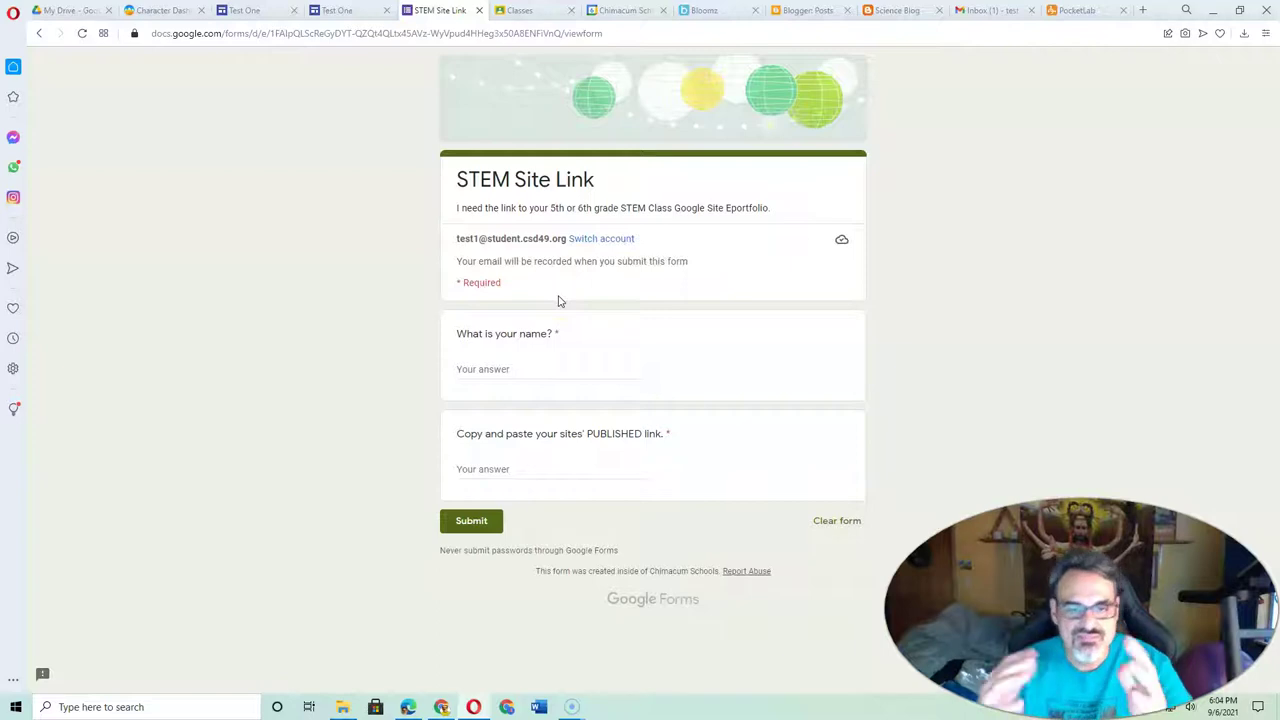
click(537, 369)
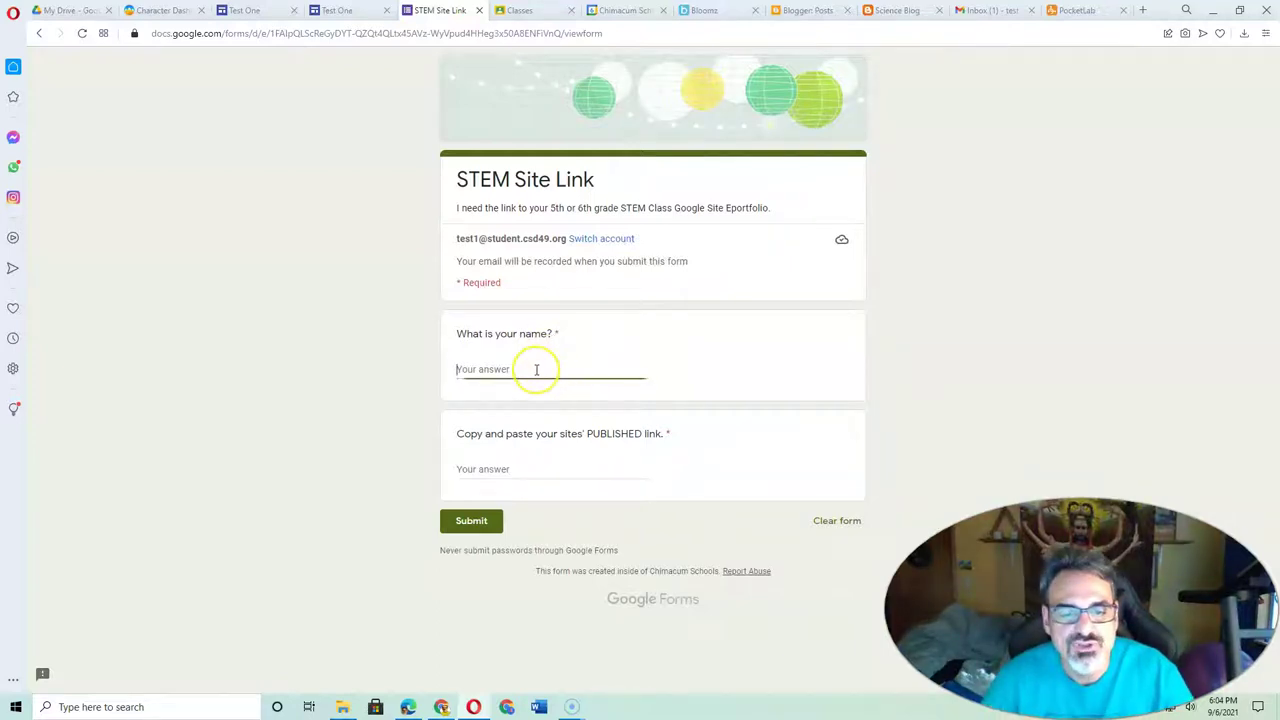
text(Test One)
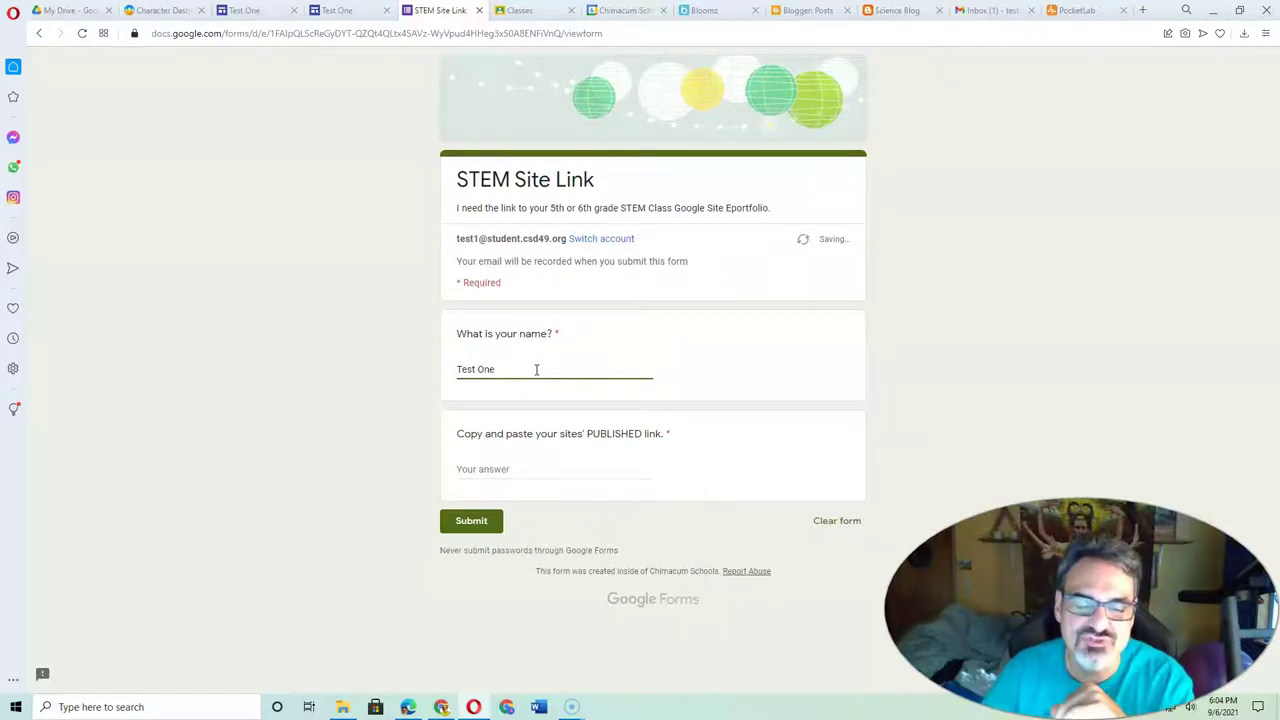
click(516, 468)
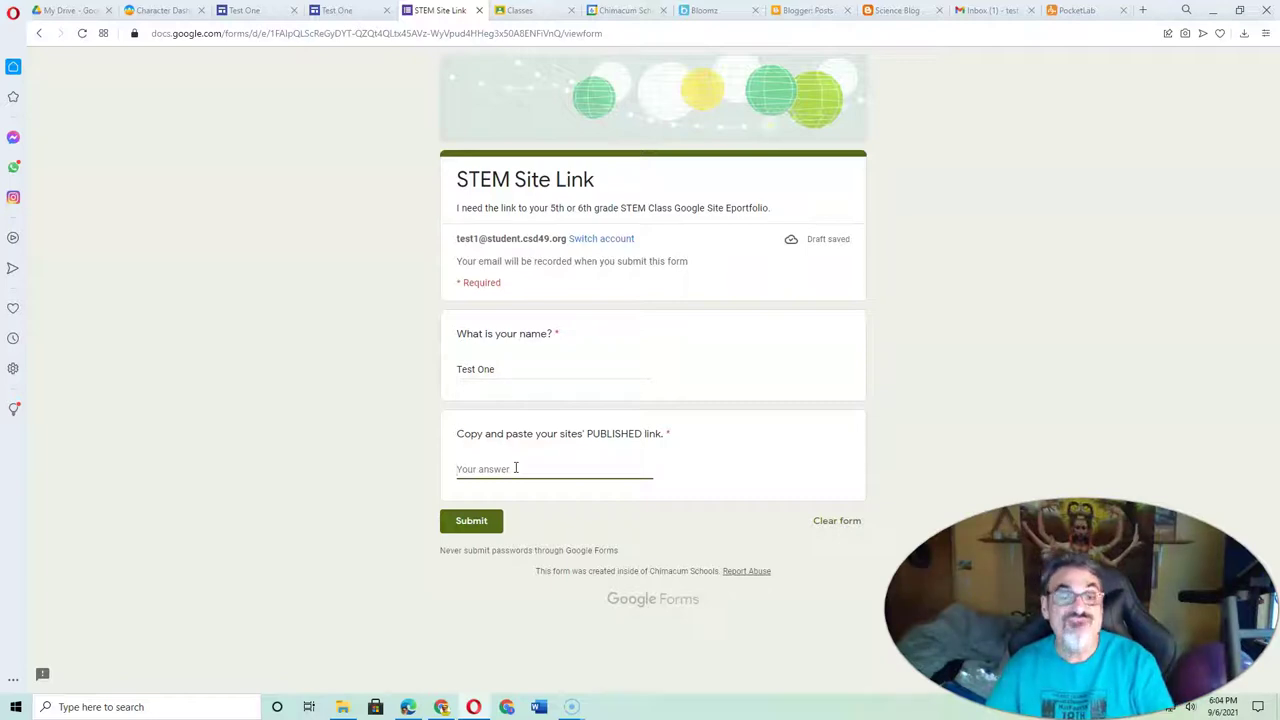
key(ctrl+v)
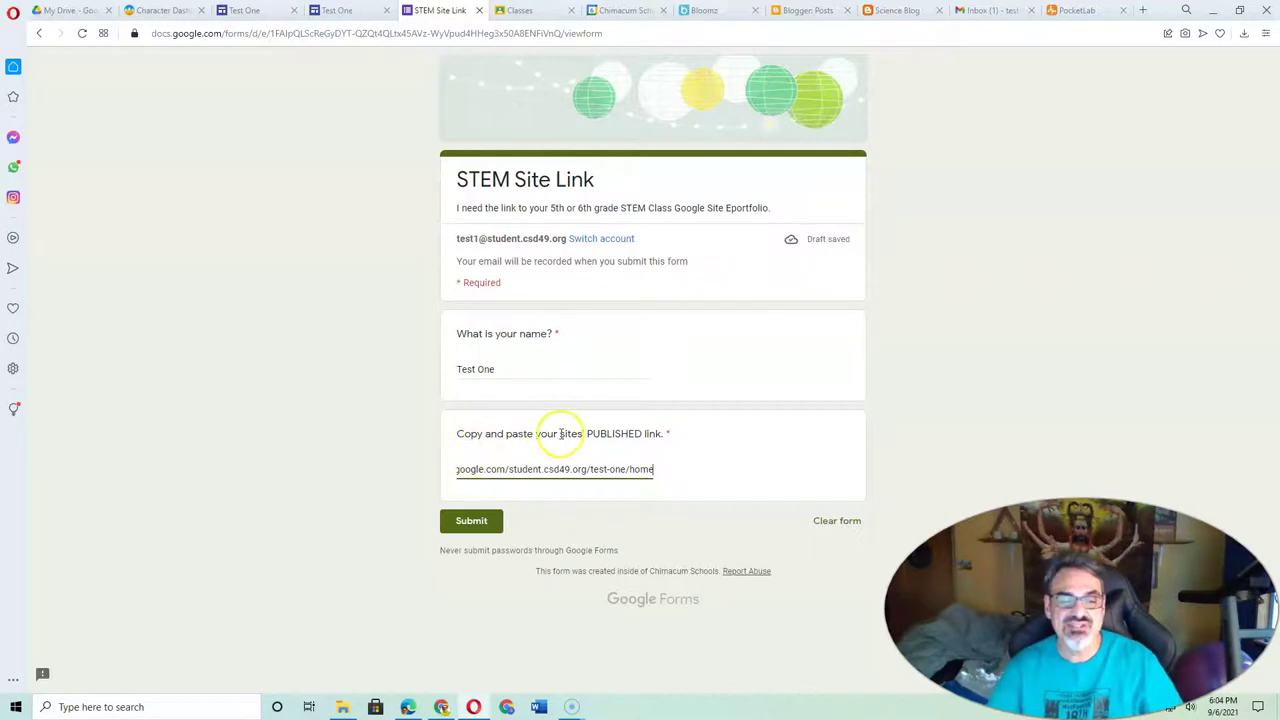
Step: Compare the published site with its editable version, return to the STEM Site Link form and submit it
click(326, 22)
click(254, 10)
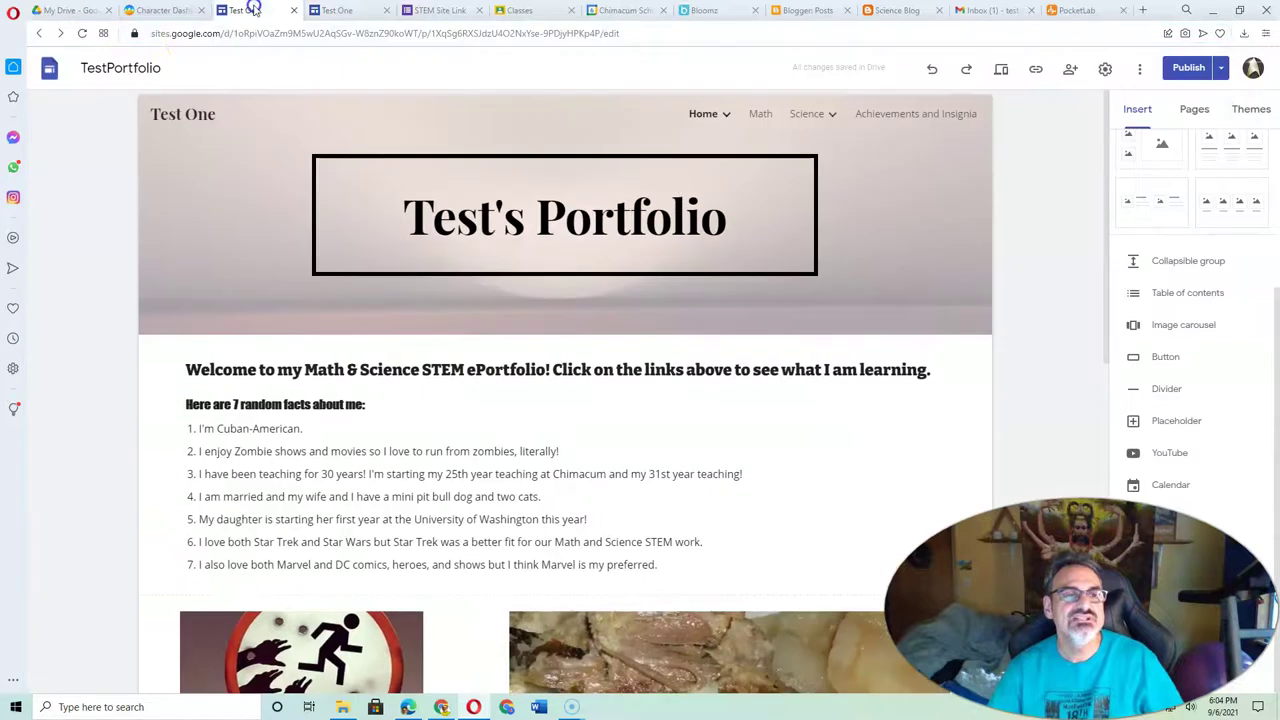
click(440, 11)
click(471, 522)
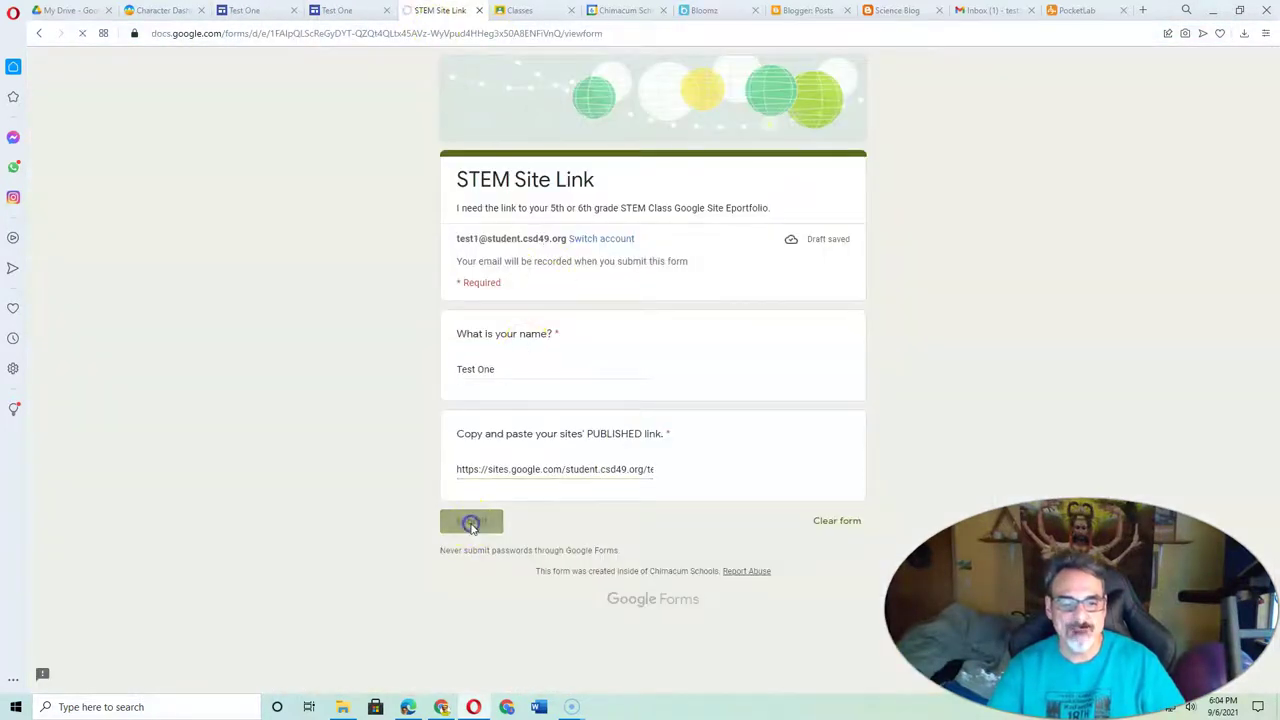